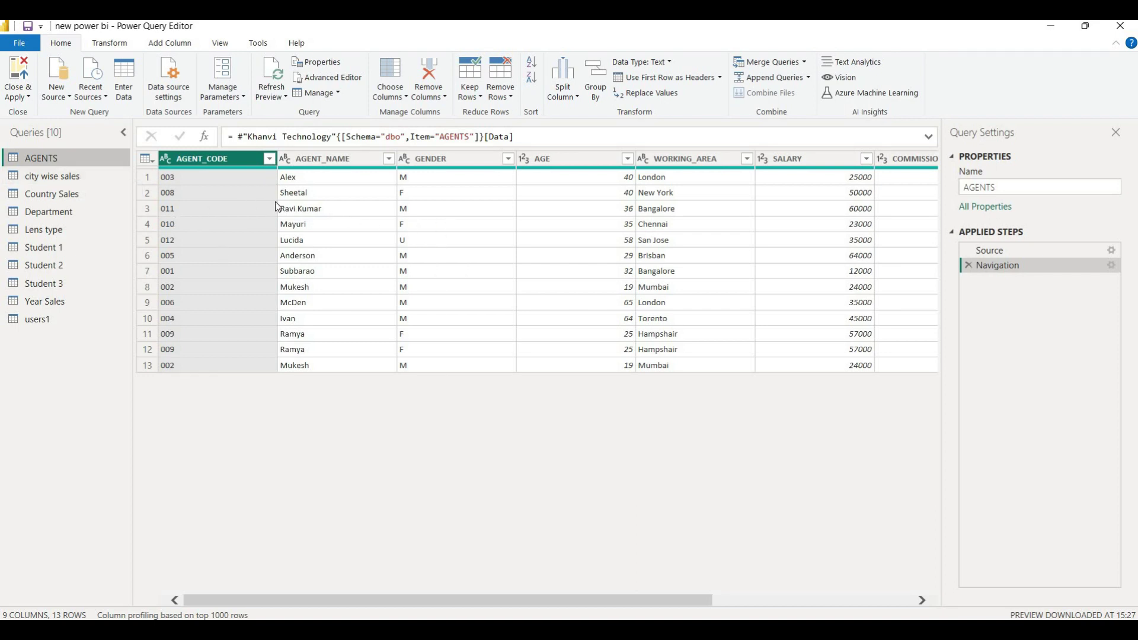
Step: Review the AGENTS query's properties and its Enable load and Include in report refresh options
right_click(66, 156)
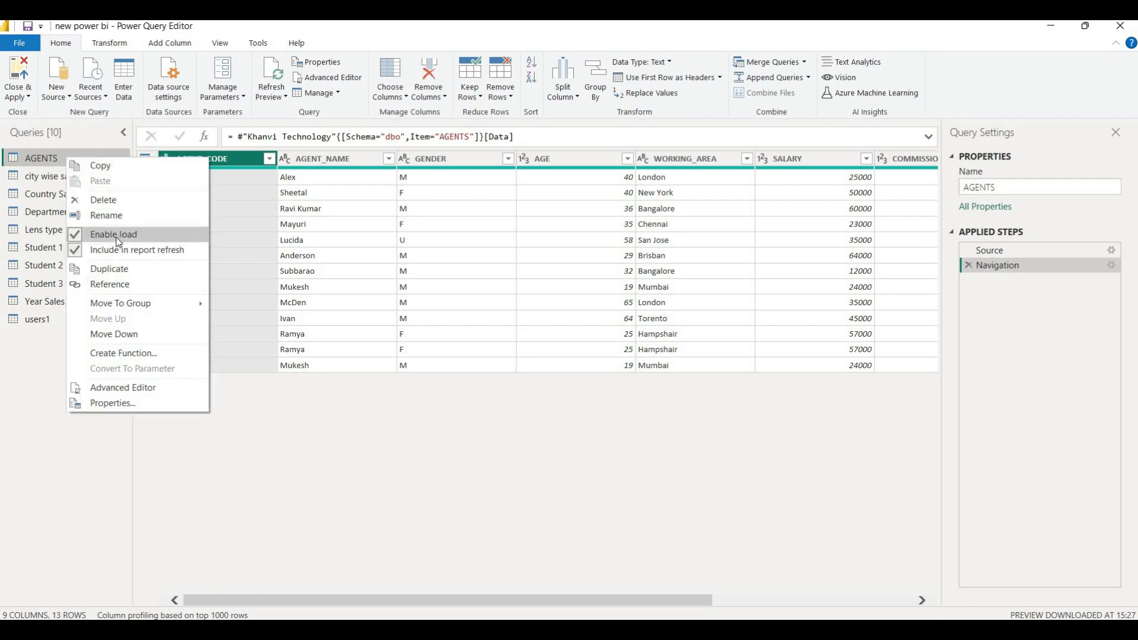
left_click(341, 61)
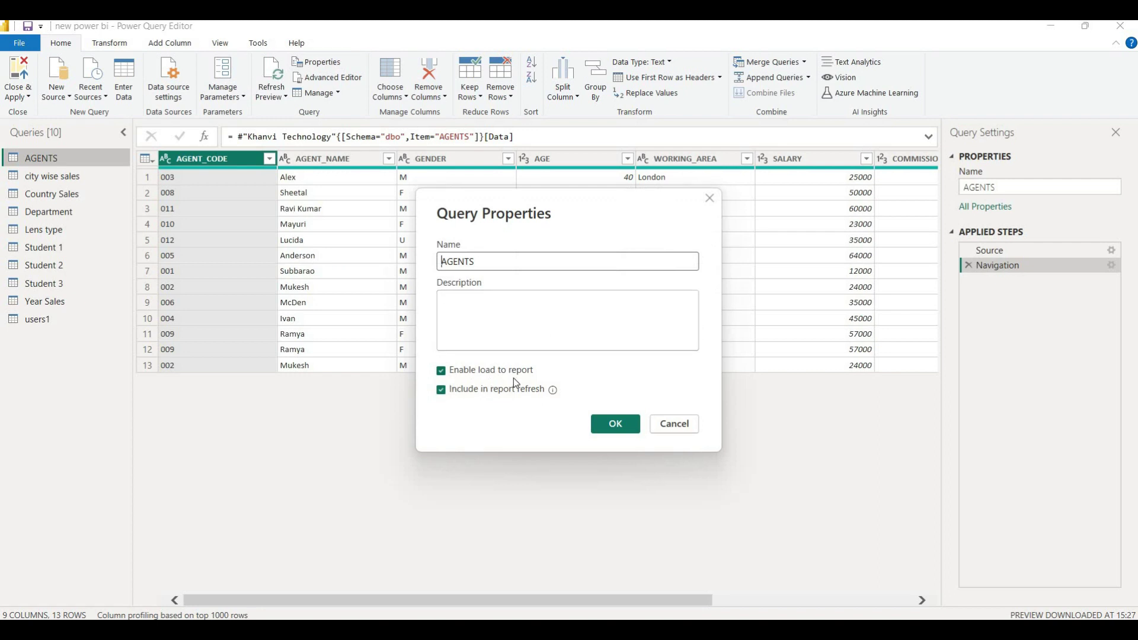
left_click(612, 425)
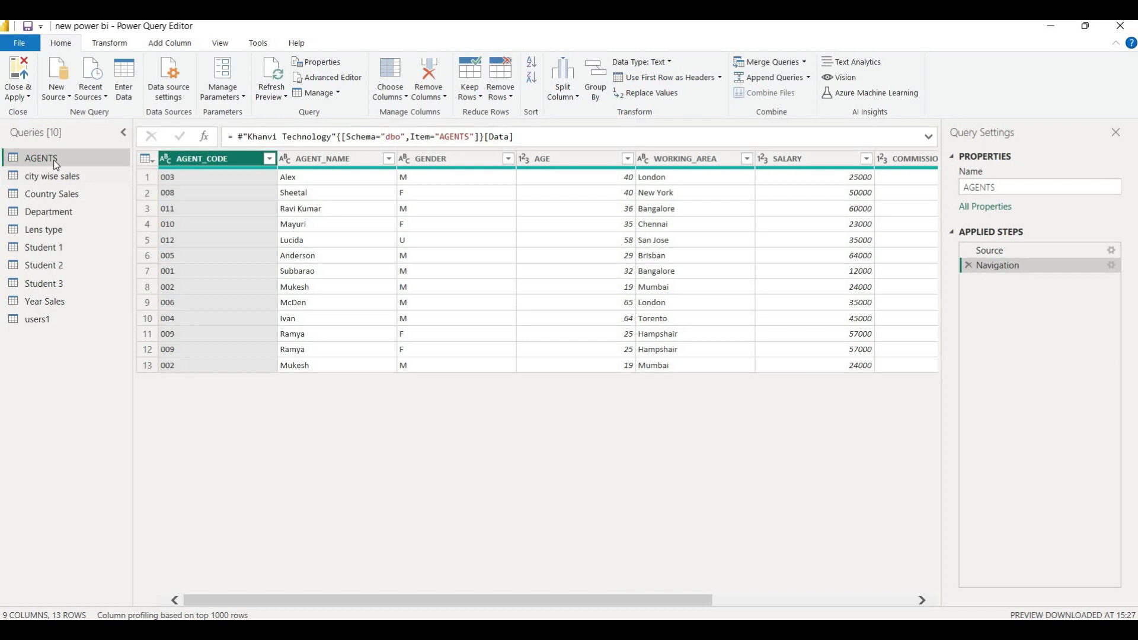
right_click(56, 161)
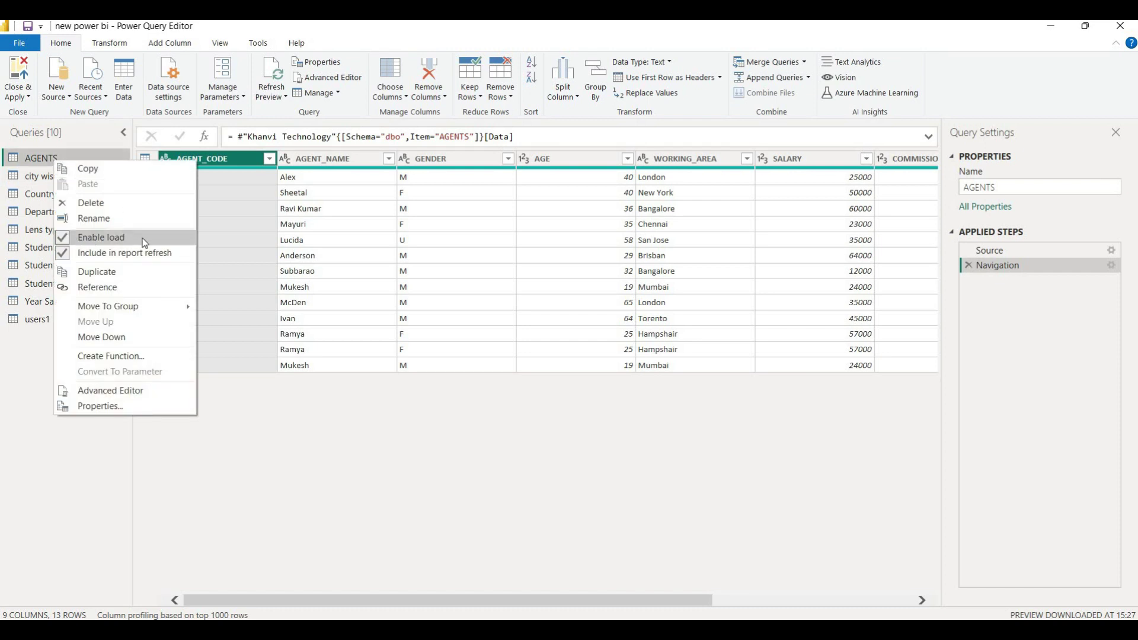
left_click(39, 466)
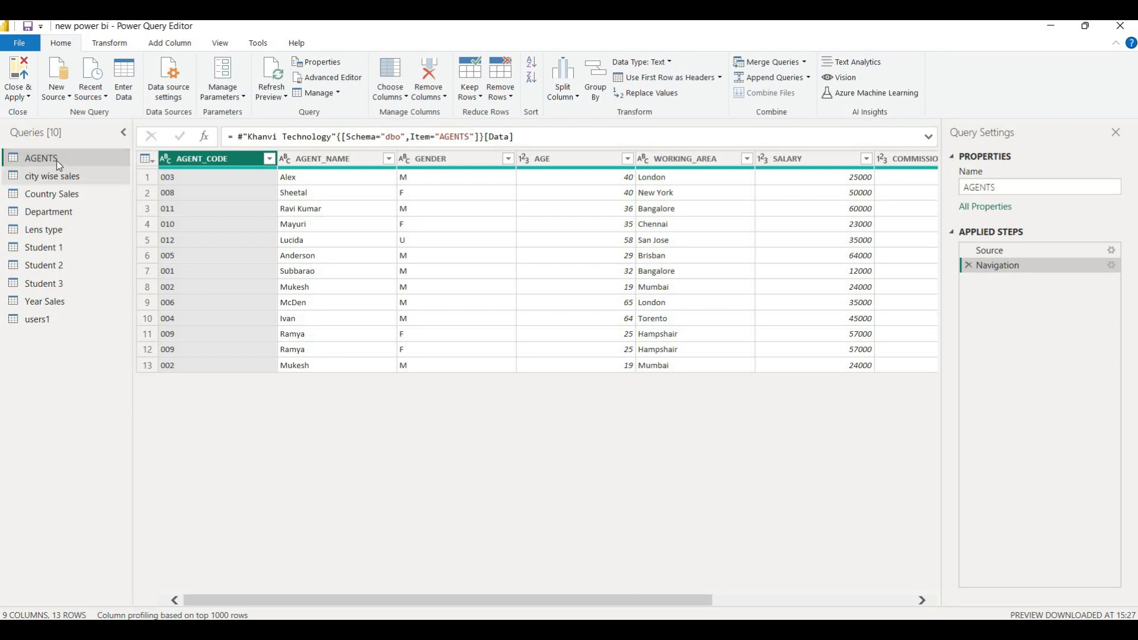
Step: Disable loading of the AGENTS query, accept the possible data loss, and apply the changes to the report
right_click(57, 160)
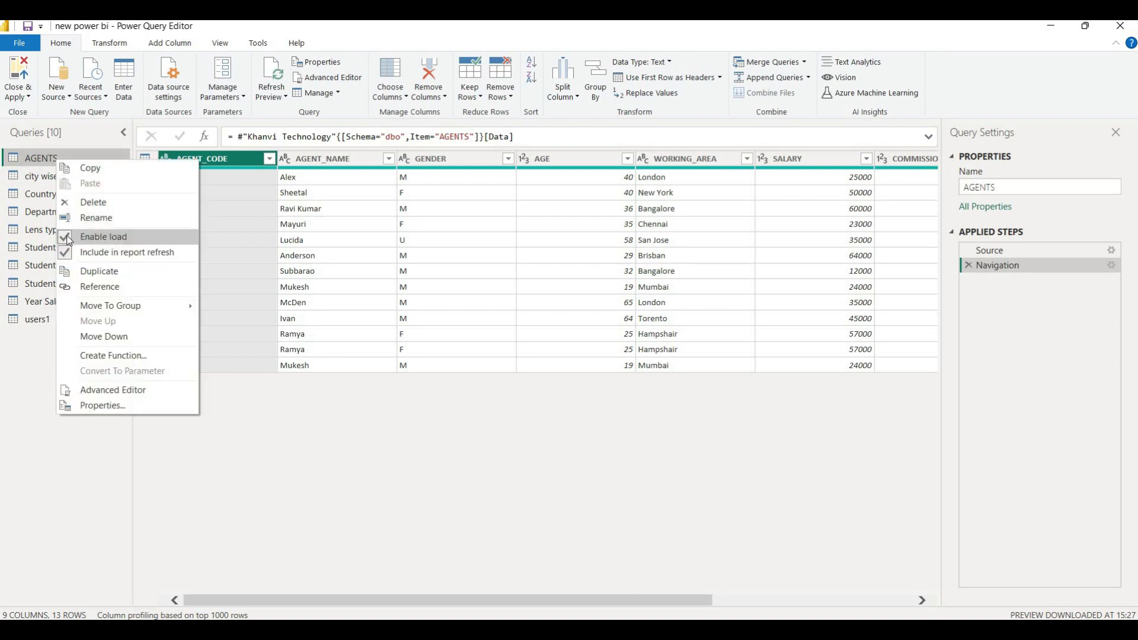
left_click(69, 237)
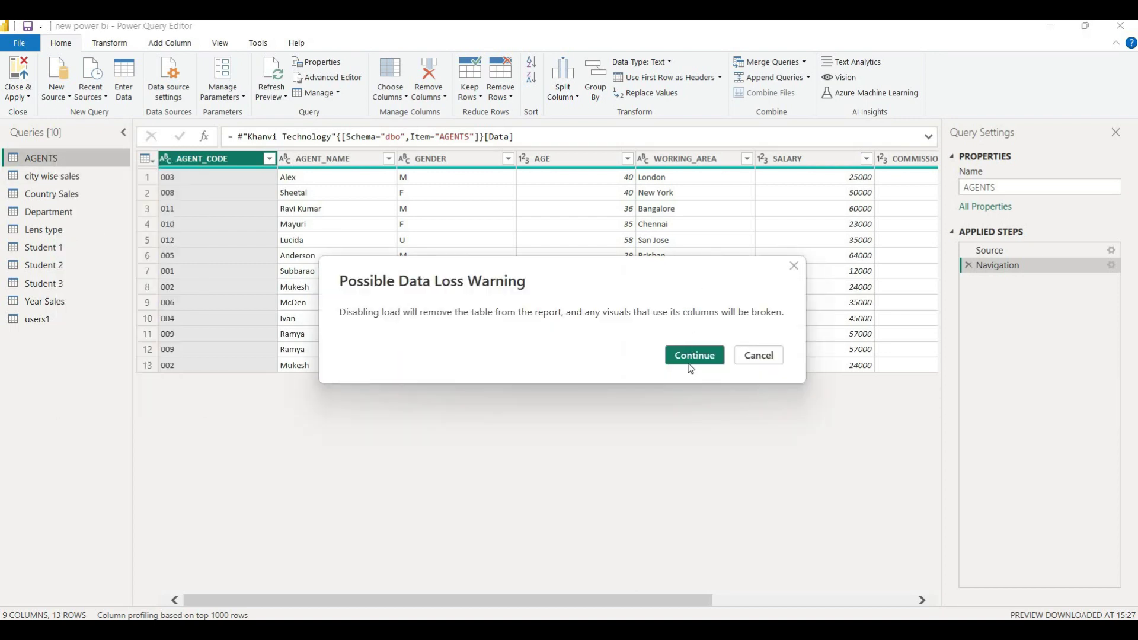
left_click(690, 356)
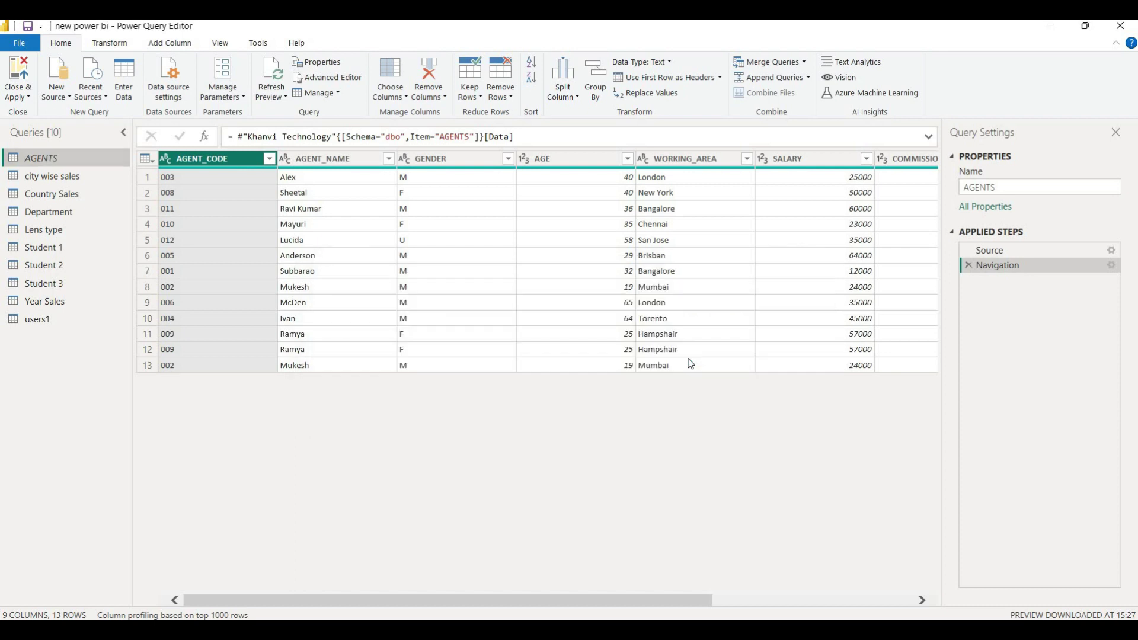
left_click(27, 93)
left_click(70, 117)
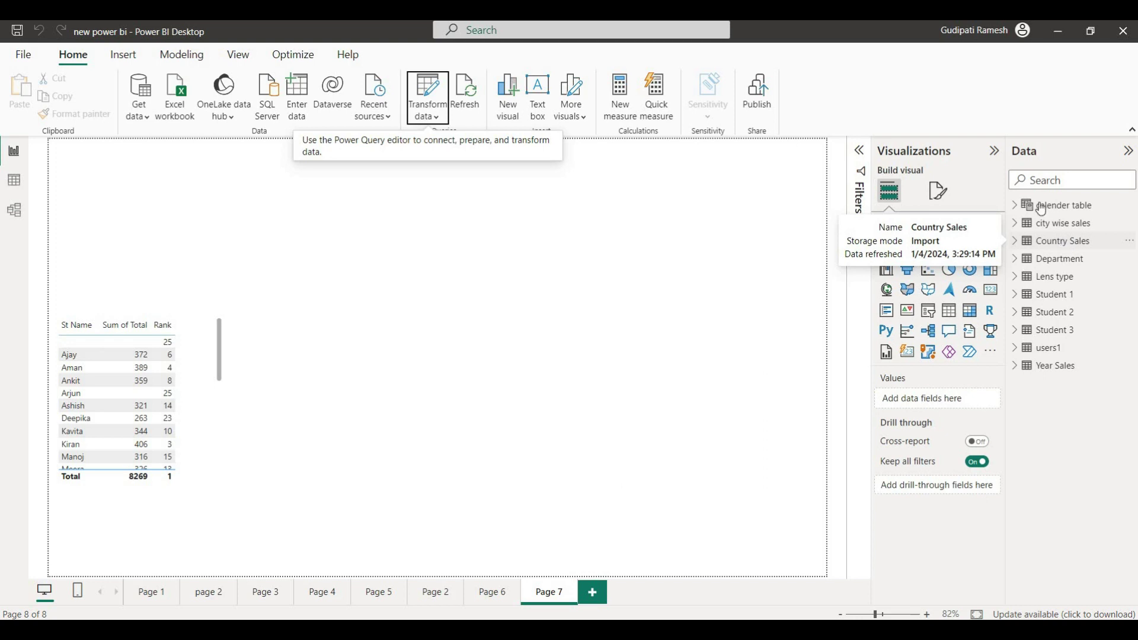
Step: Re-enable loading of the AGENTS query in the Power Query Editor and apply the changes to the report
left_click(429, 116)
left_click(447, 140)
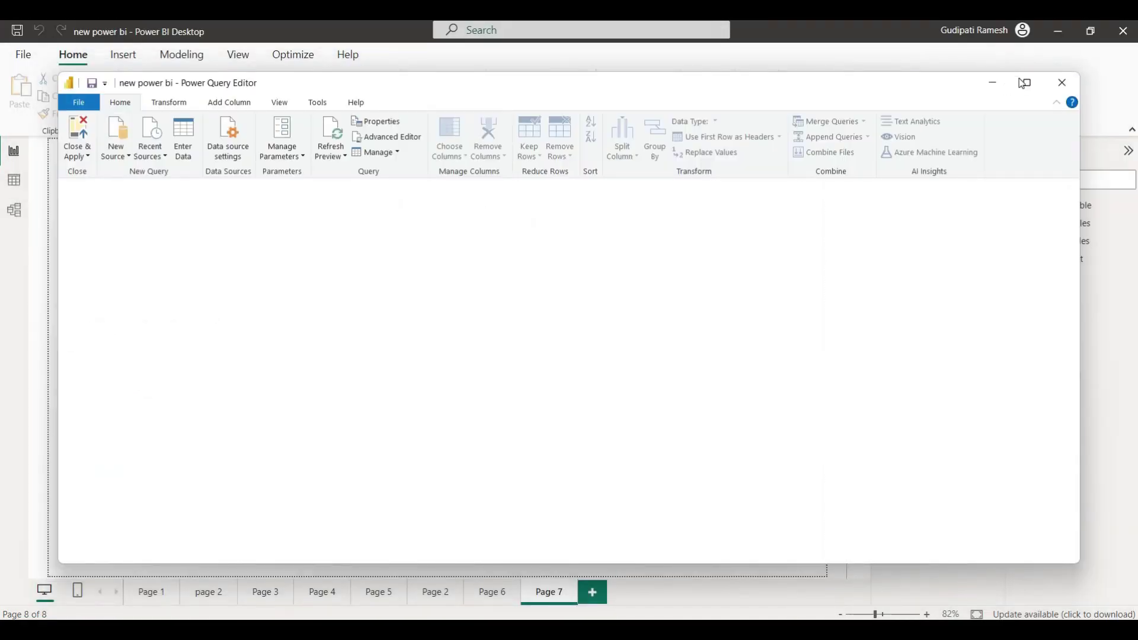
left_click(1031, 85)
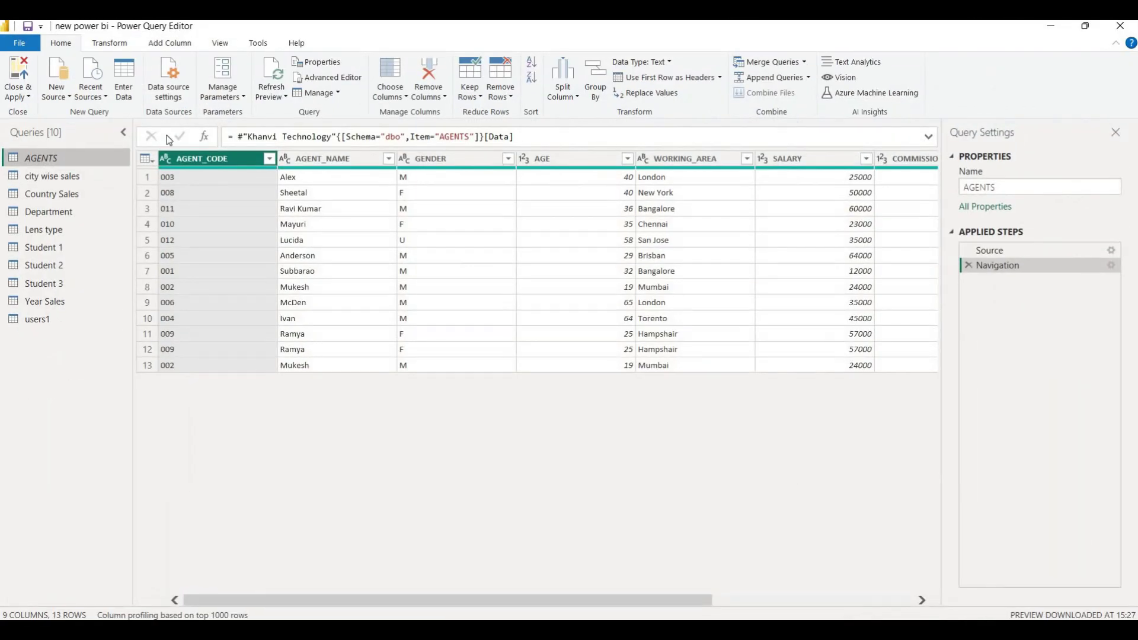
right_click(41, 157)
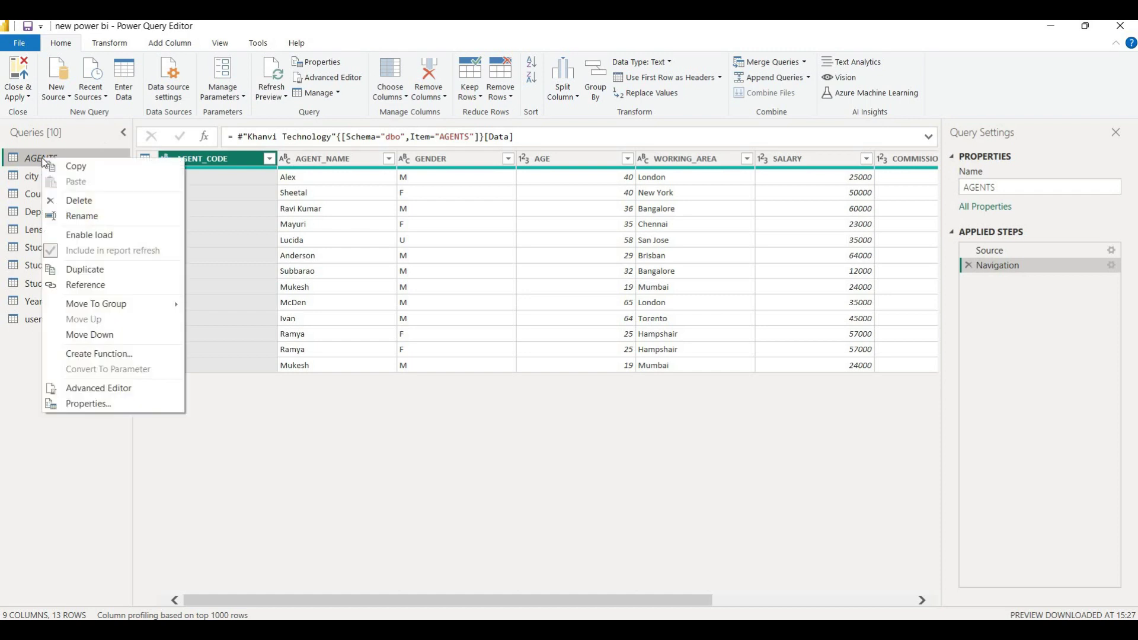
left_click(51, 235)
right_click(47, 156)
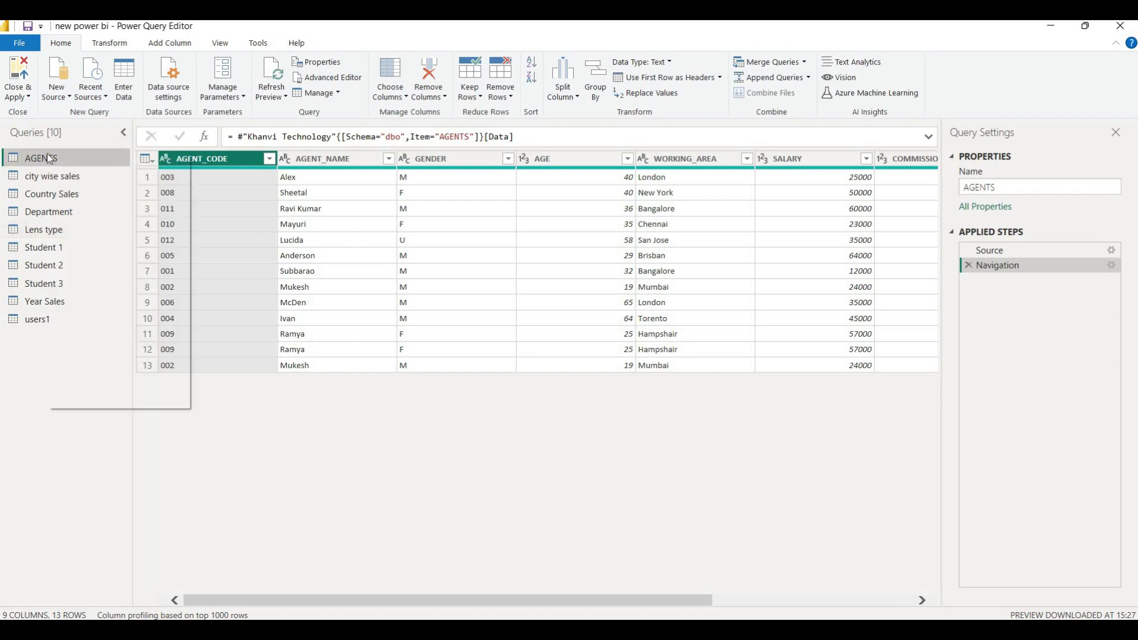
left_click(30, 107)
left_click(31, 107)
left_click(27, 129)
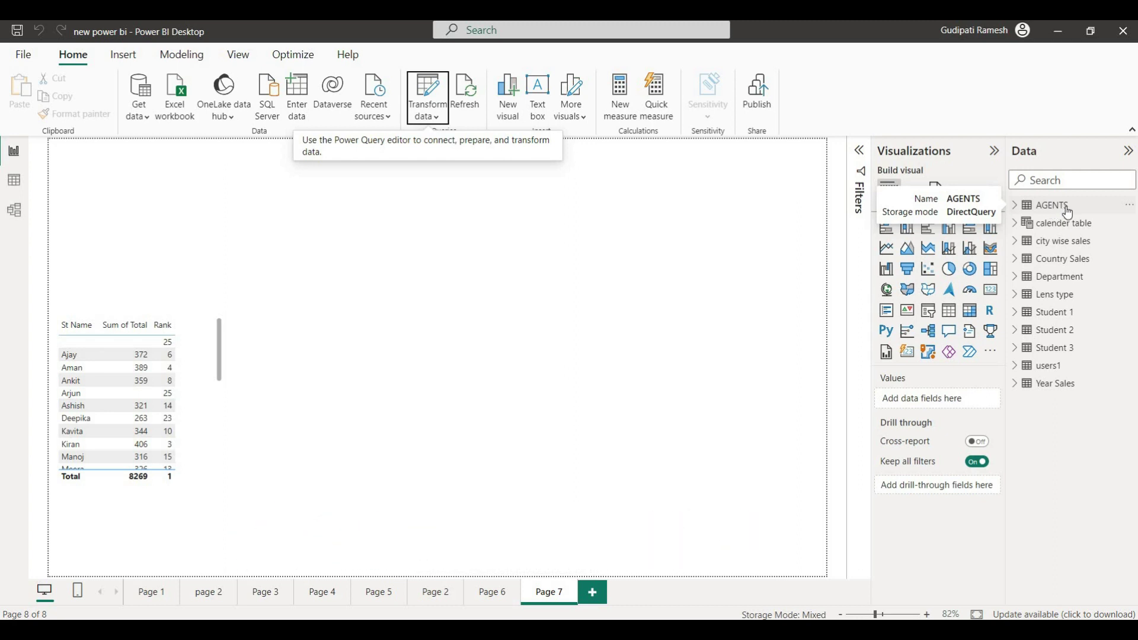
Step: Switch to PowerPoint and read the slide on Enable Load and Include in Report Refresh
key("alt+Tab")
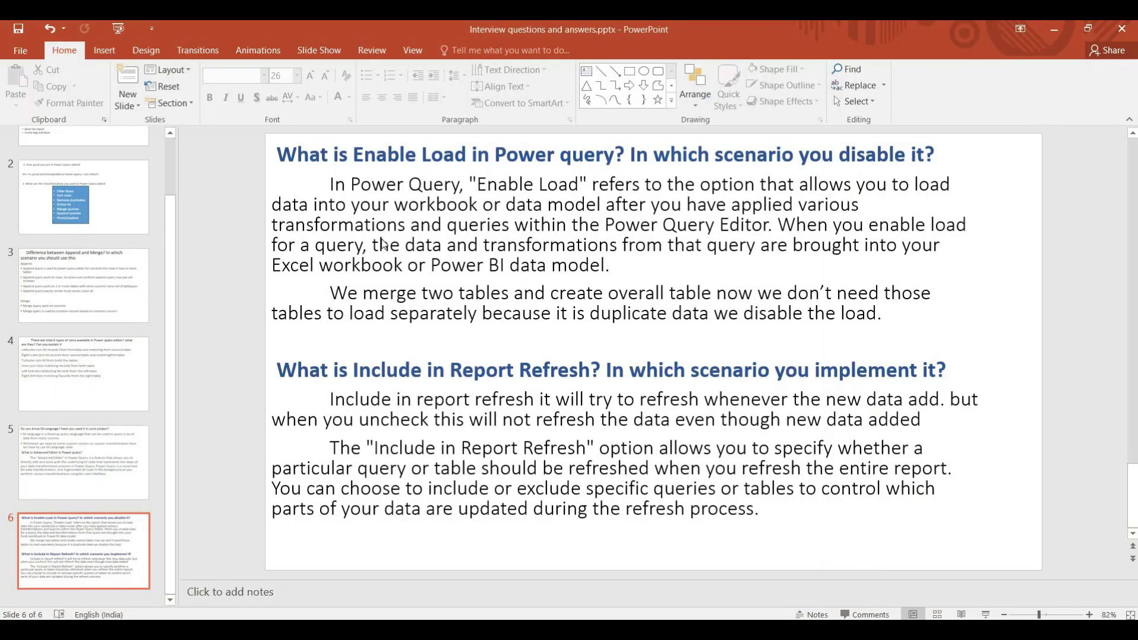
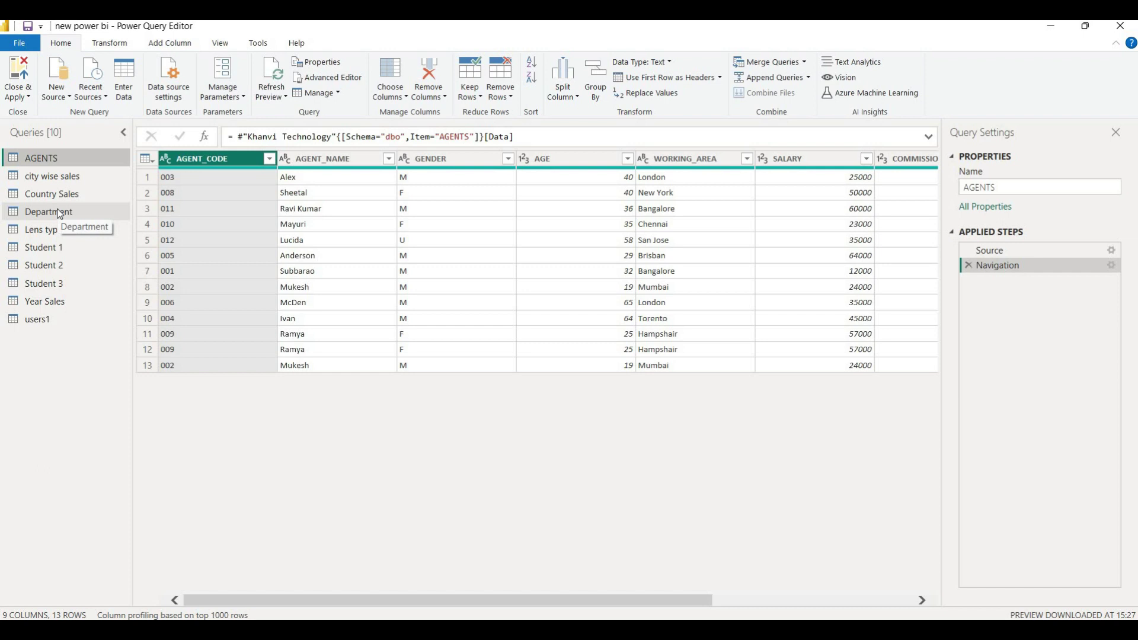
Step: Append the Student 1 and Student 2 tables as a new query and check the combined rows
left_click(81, 247)
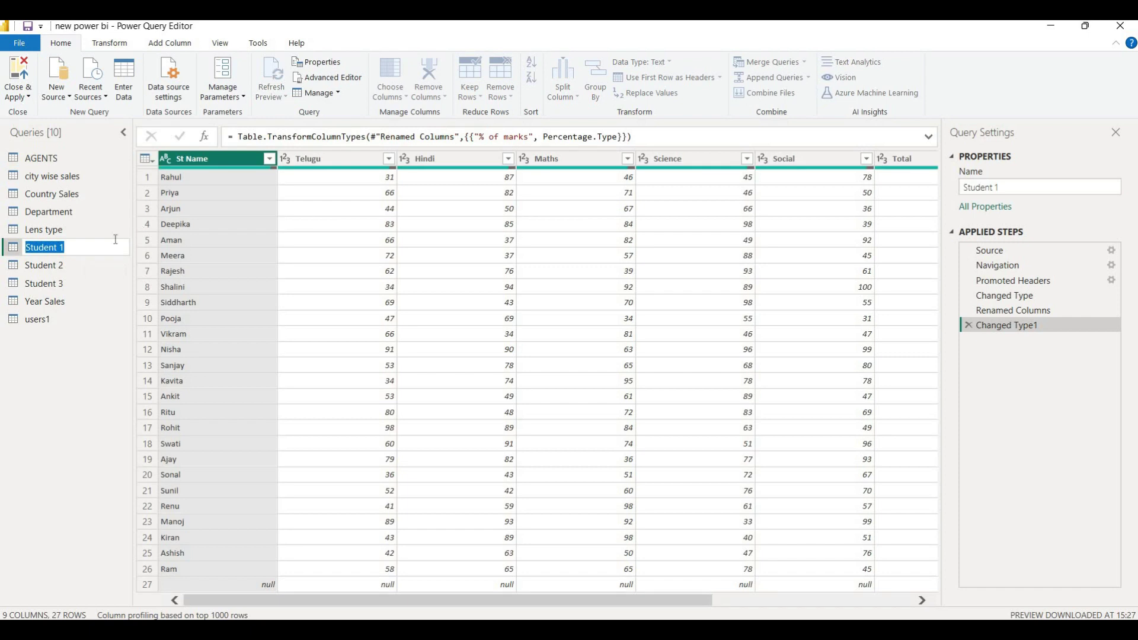
key("Return")
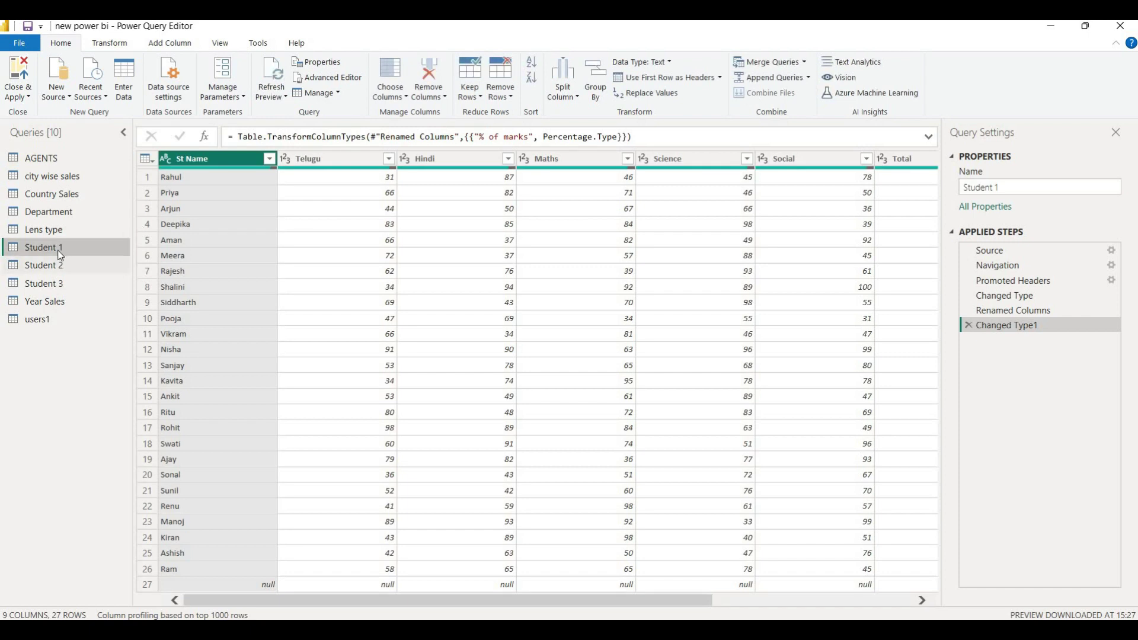
left_click(807, 78)
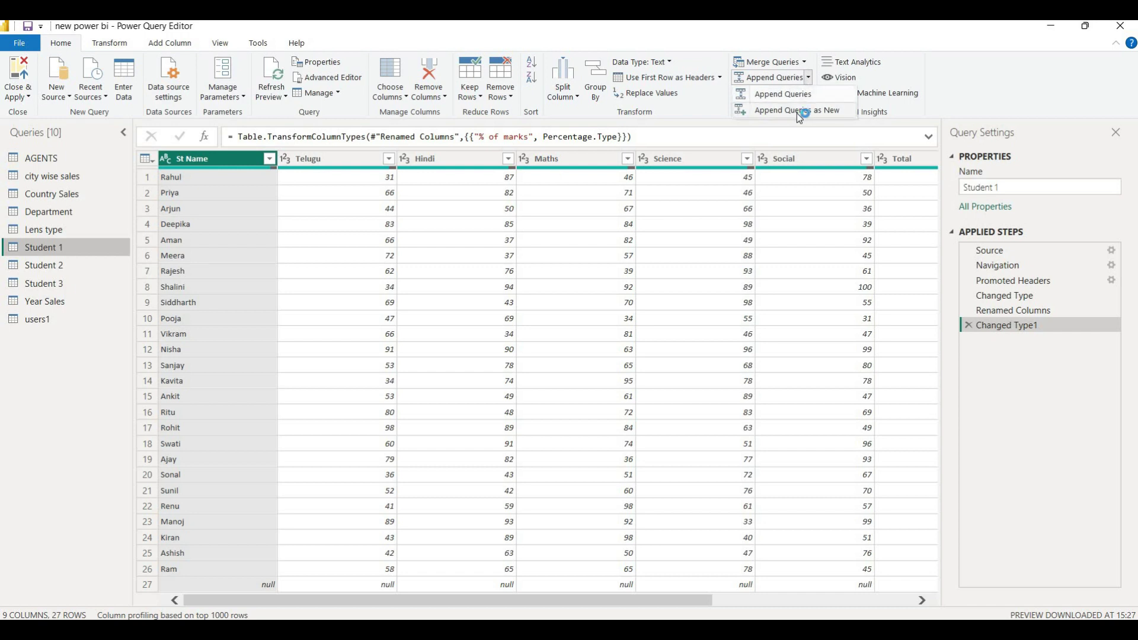
left_click(796, 111)
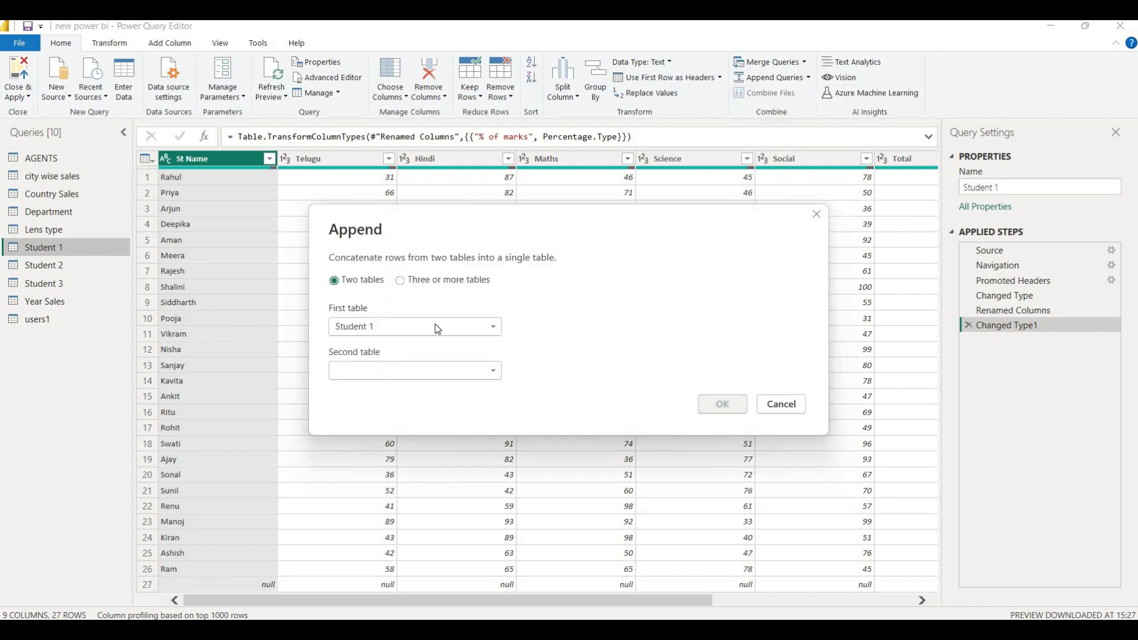
left_click(397, 372)
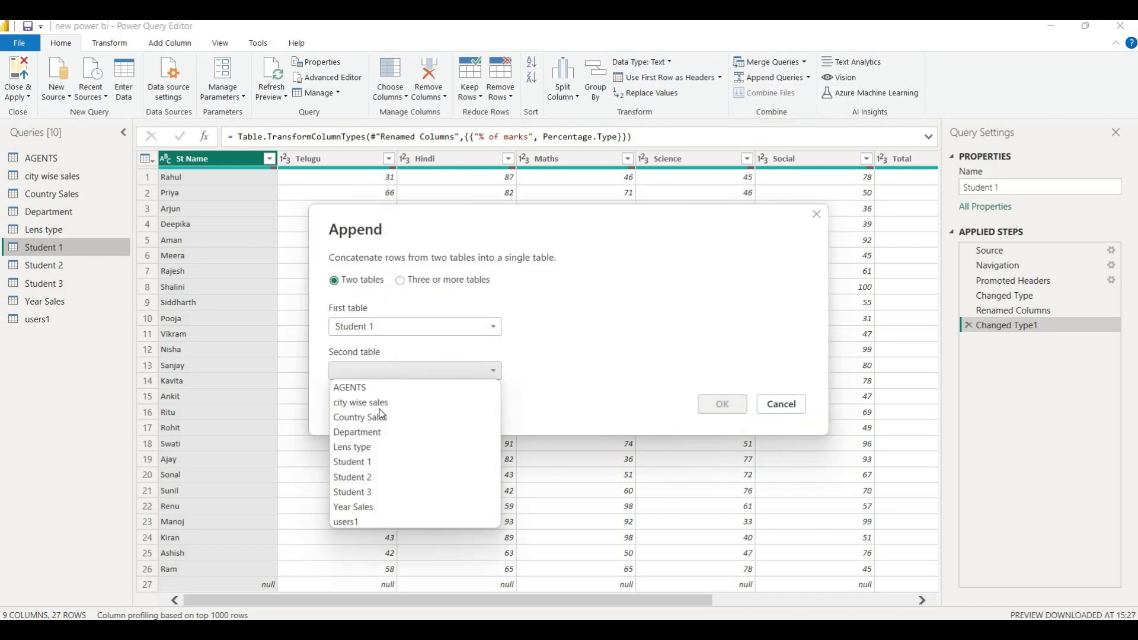
left_click(372, 476)
left_click(723, 404)
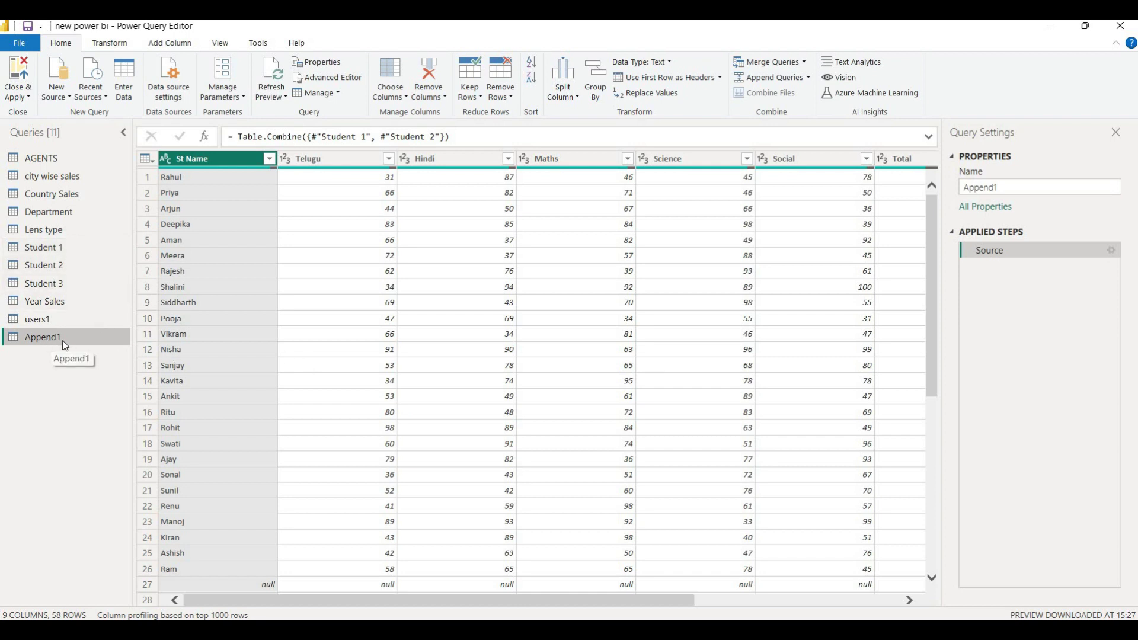
scroll(289, 353, "down", 10)
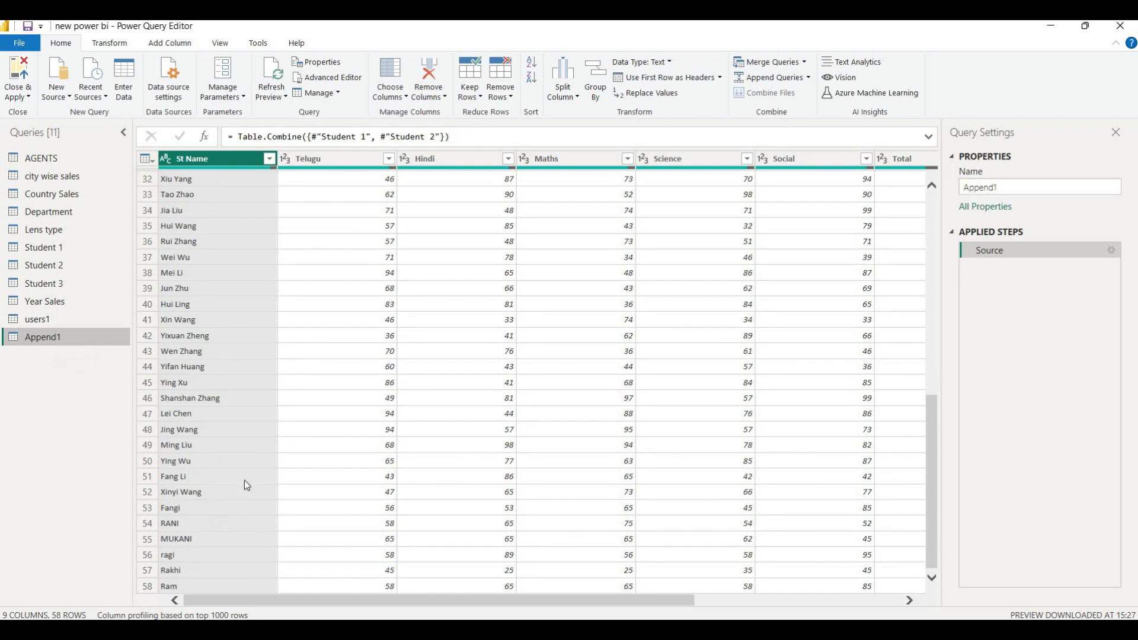
scroll(271, 395, "up", 10)
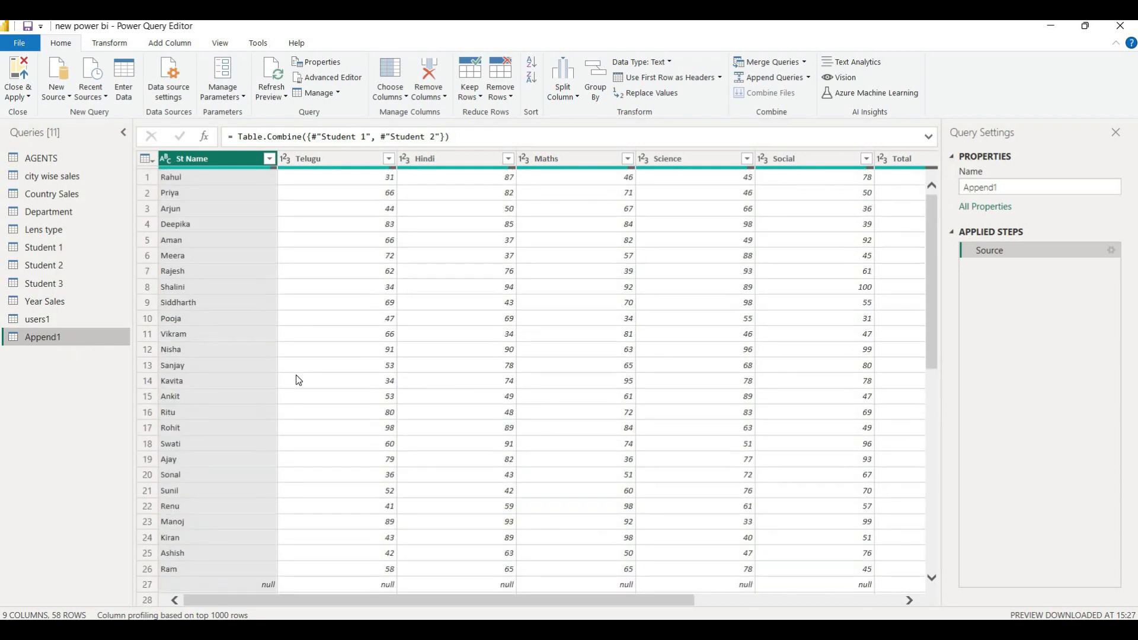
scroll(317, 371, "down", 4)
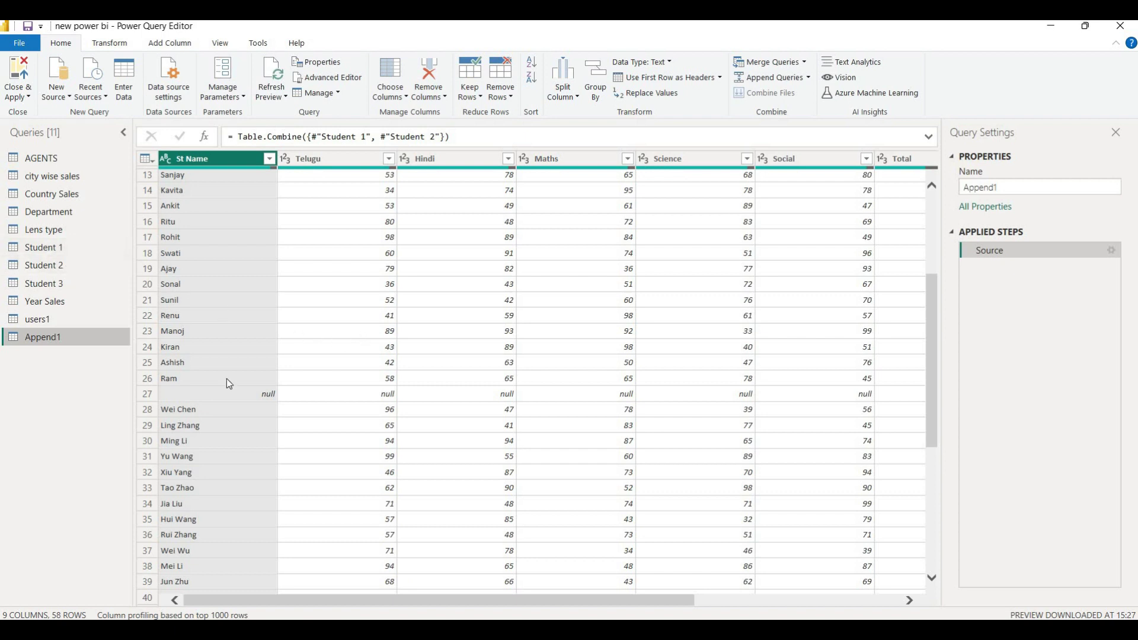
scroll(351, 357, "down", 2)
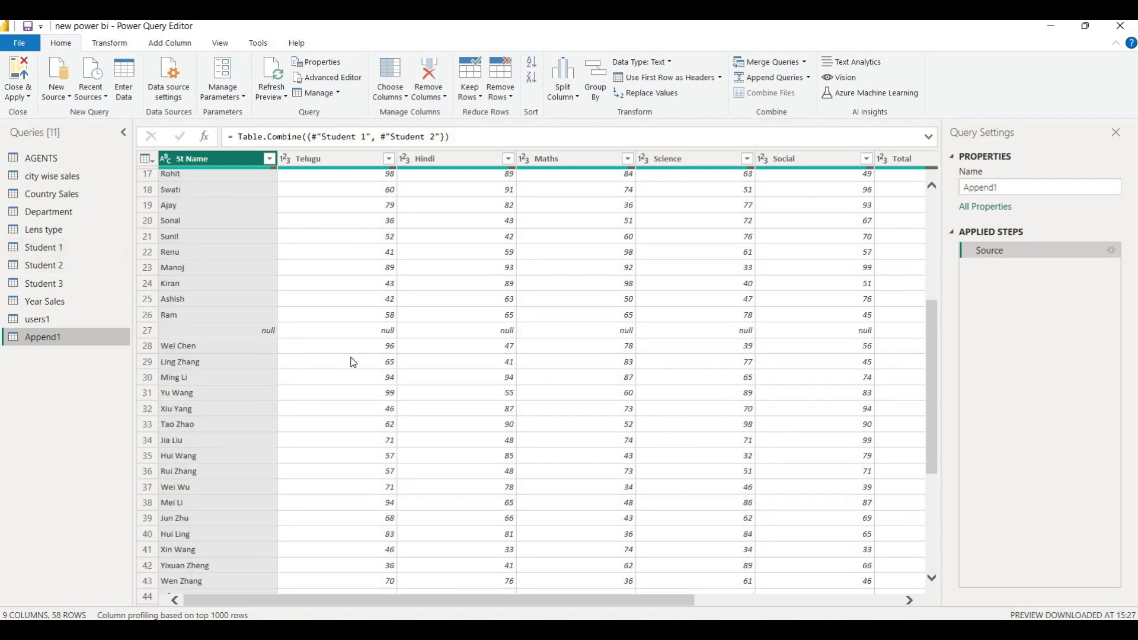
Step: Disable loading of the Student 1 and Student 2 queries, accepting the possible data loss, and apply the changes
right_click(62, 250)
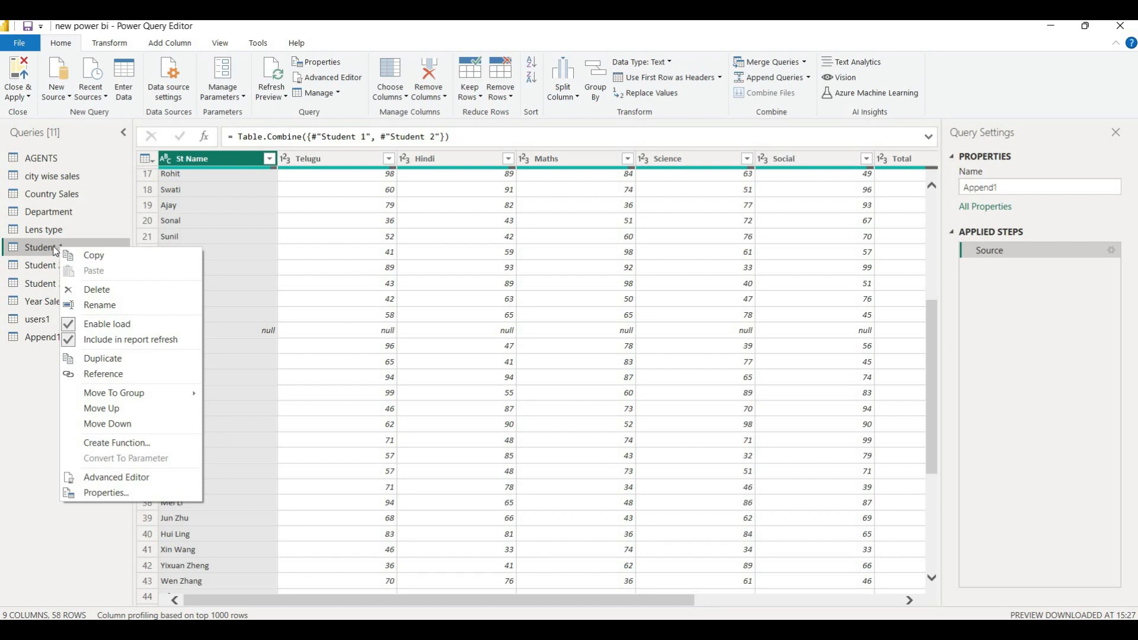
left_click(74, 323)
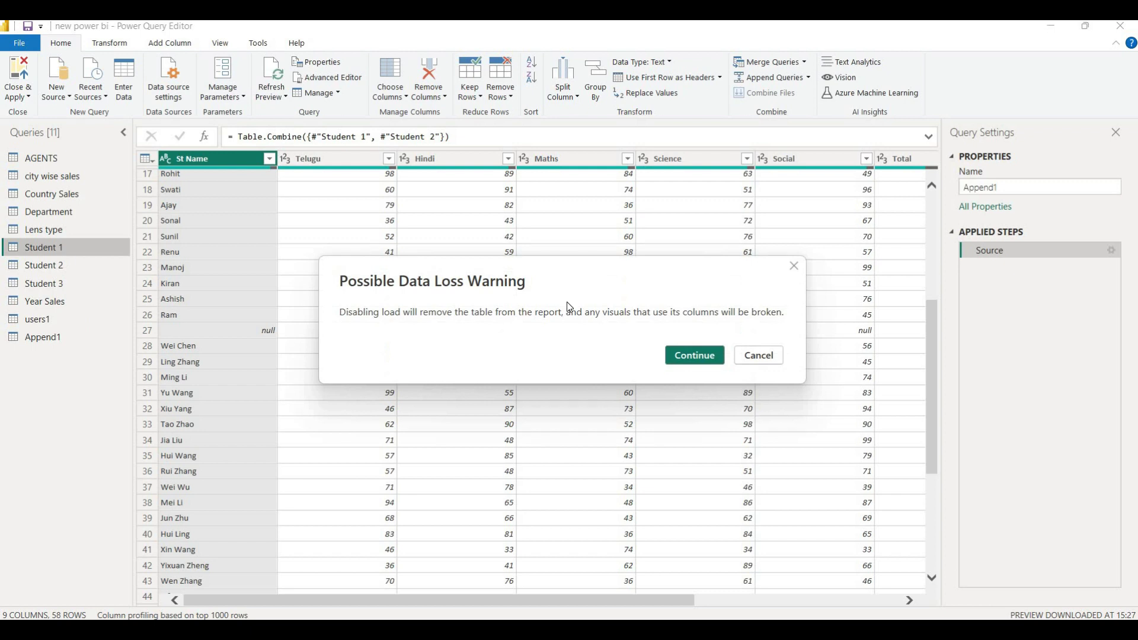
left_click(708, 362)
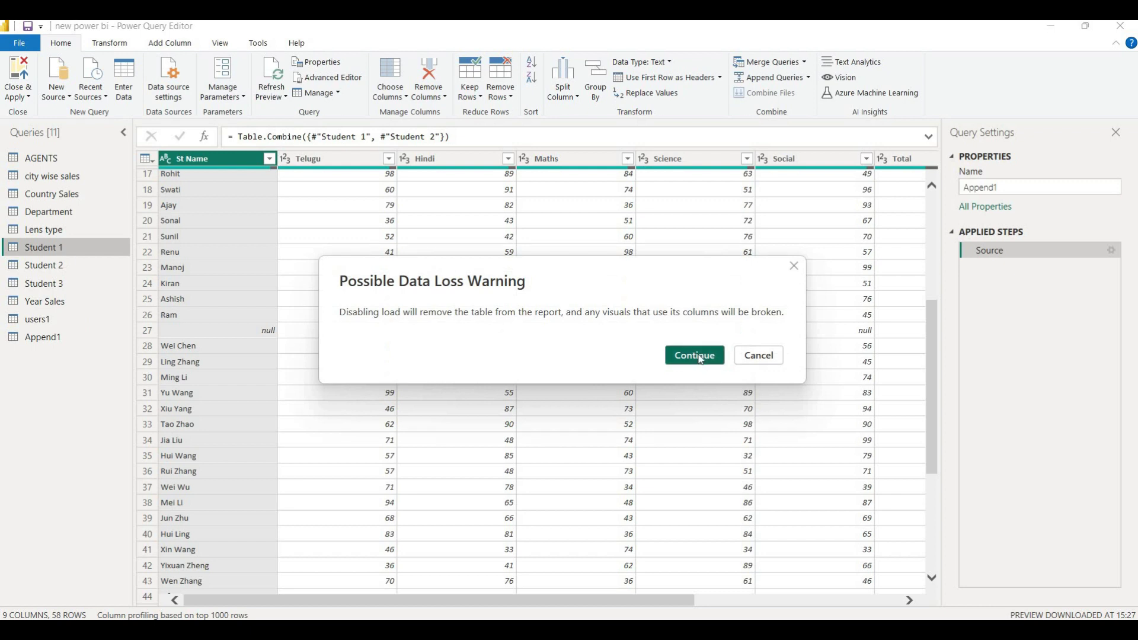
right_click(57, 265)
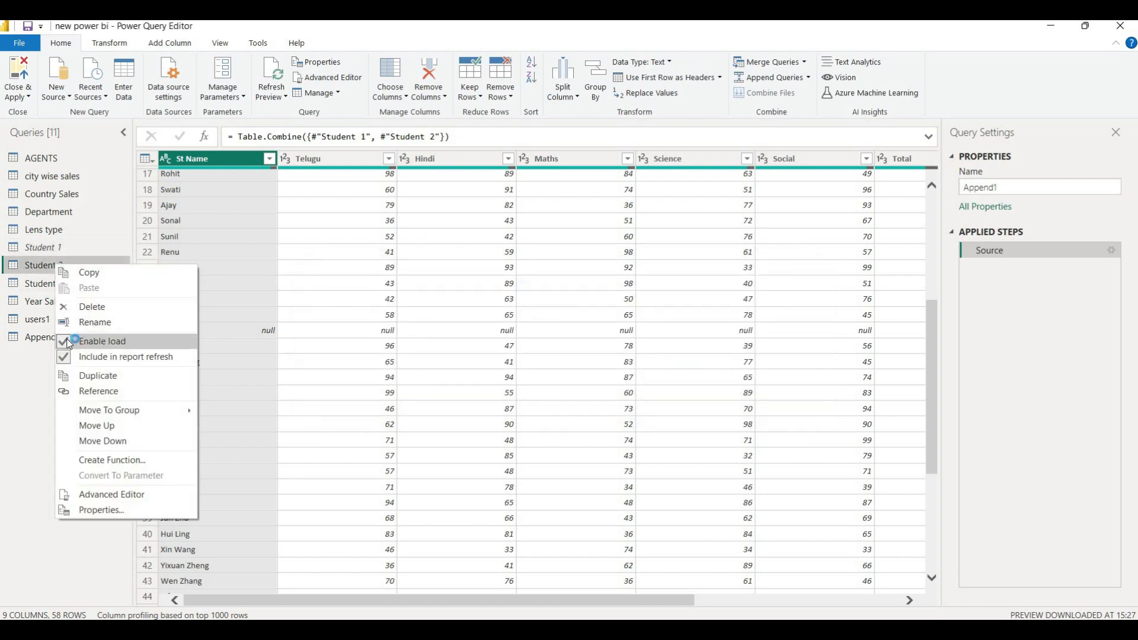
left_click(72, 341)
left_click(693, 358)
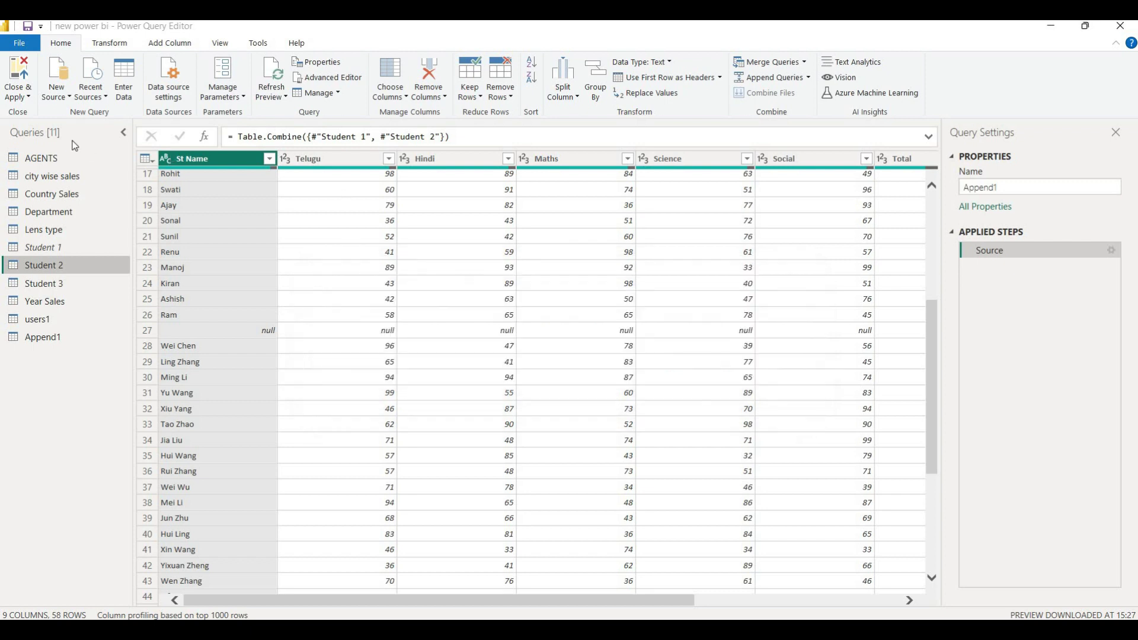
left_click(17, 94)
left_click(35, 143)
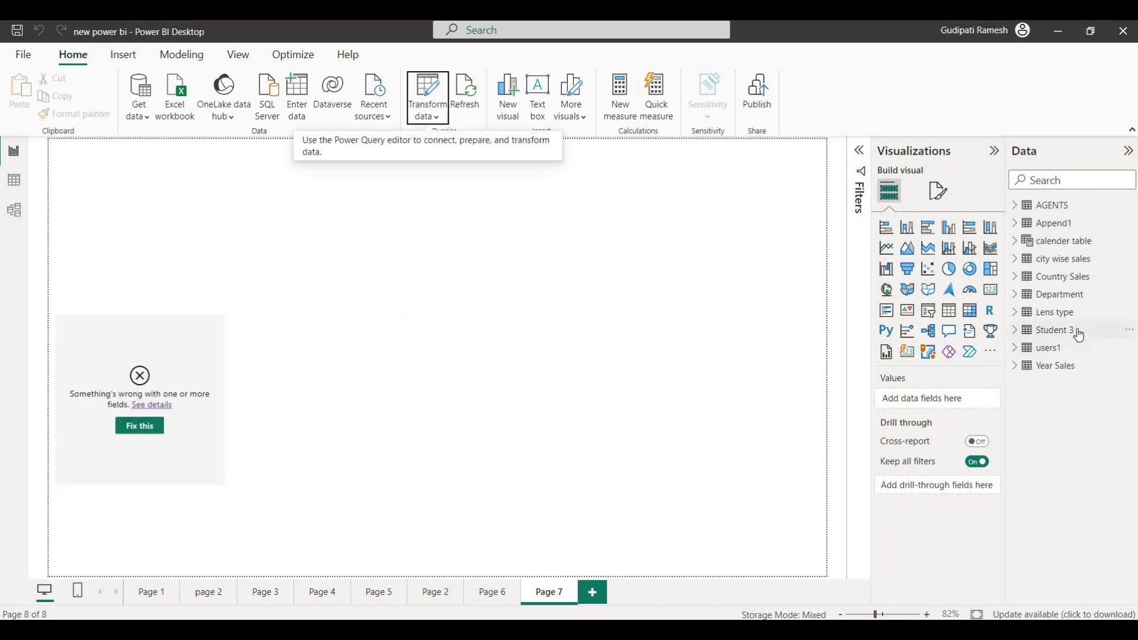
Step: Open the Append1 table in the report's table view and scroll through its combined student rows
left_click(1043, 223)
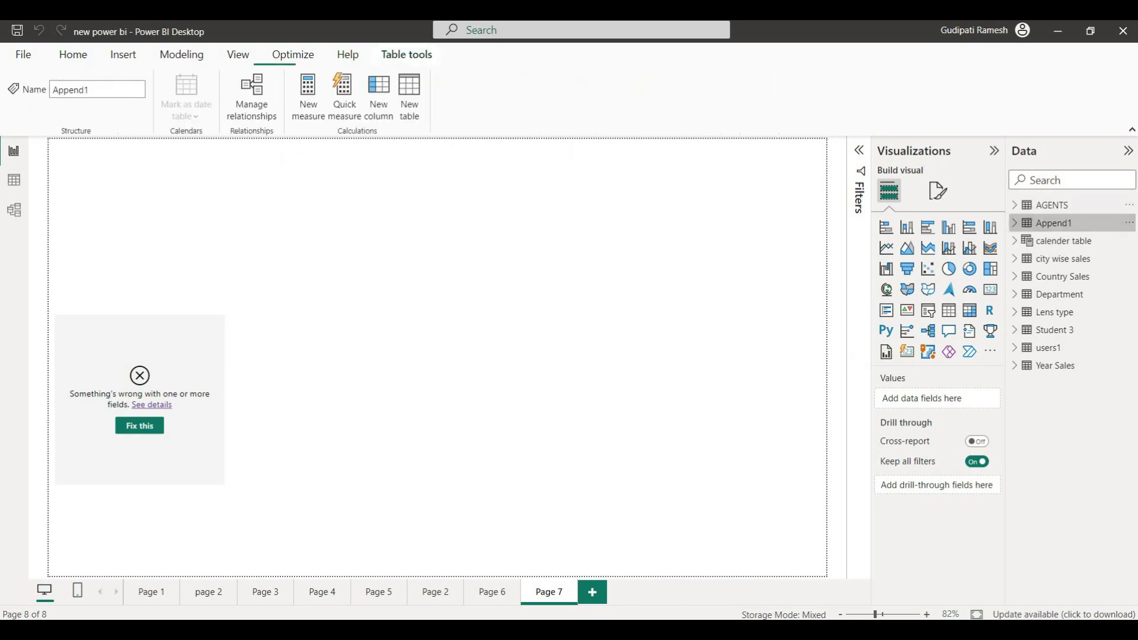
left_click(14, 180)
scroll(223, 246, "down", 5)
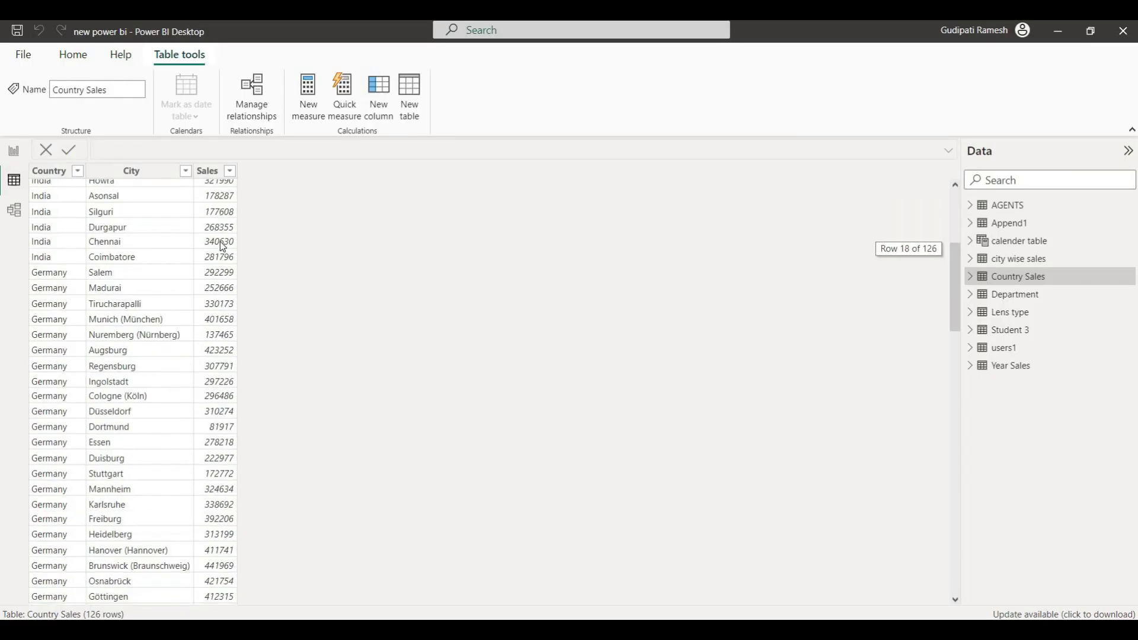
scroll(223, 247, "down", 10)
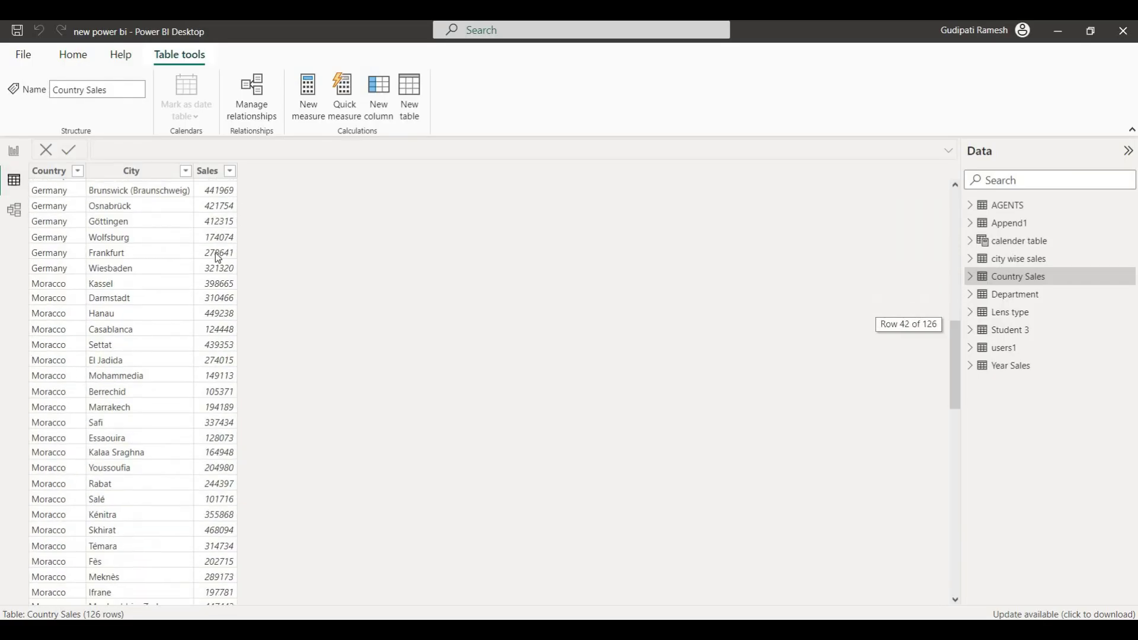
left_click(1021, 224)
scroll(238, 300, "down", 7)
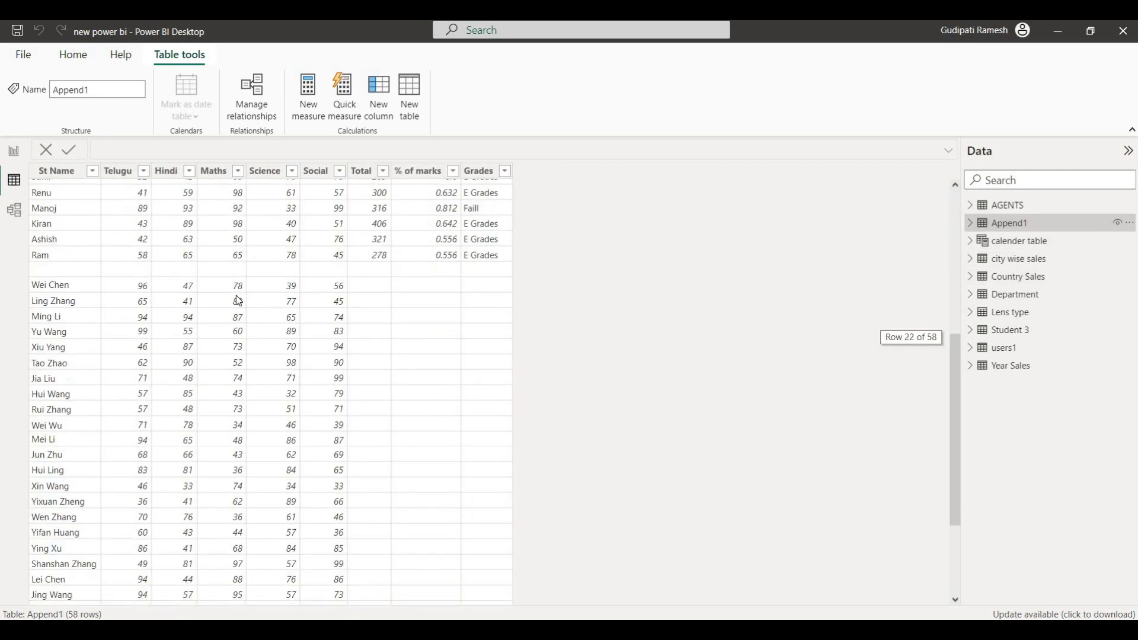
scroll(238, 300, "down", 2)
scroll(238, 301, "up", 7)
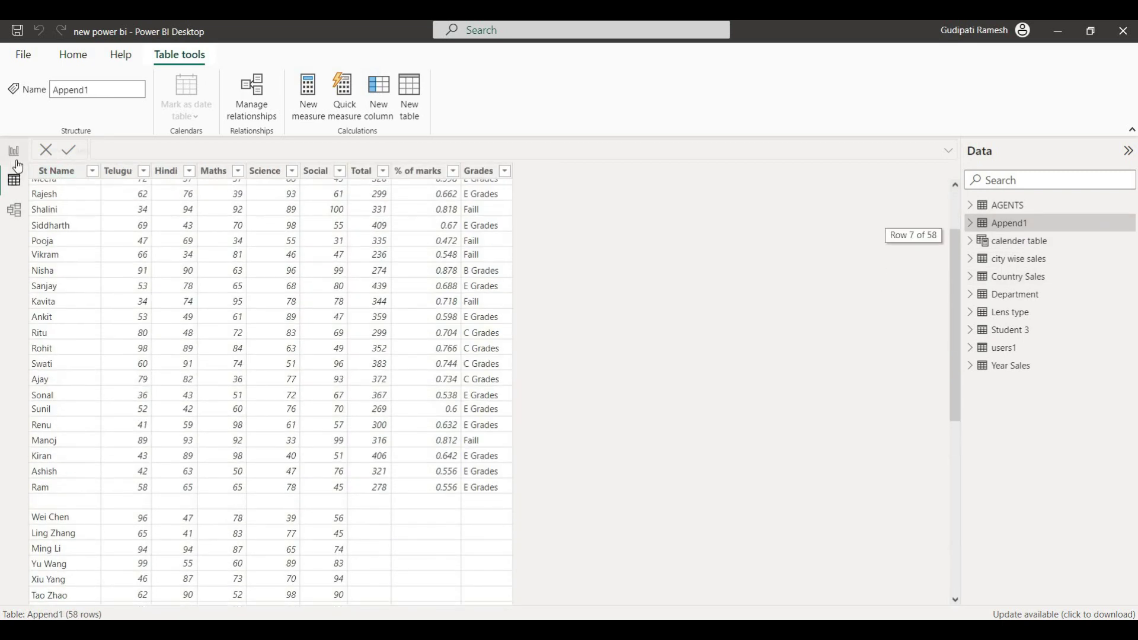
Step: Switch to PowerPoint to read the Include in Report Refresh slide, and view the AGENTS query in the Power Query Editor
left_click(14, 152)
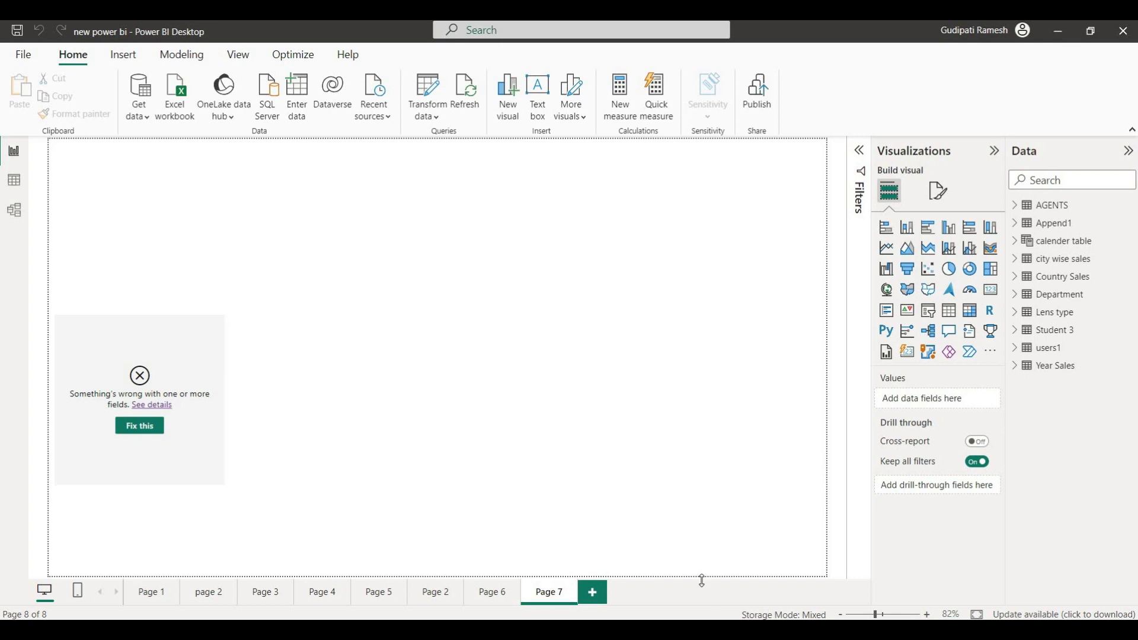
key("alt+Tab")
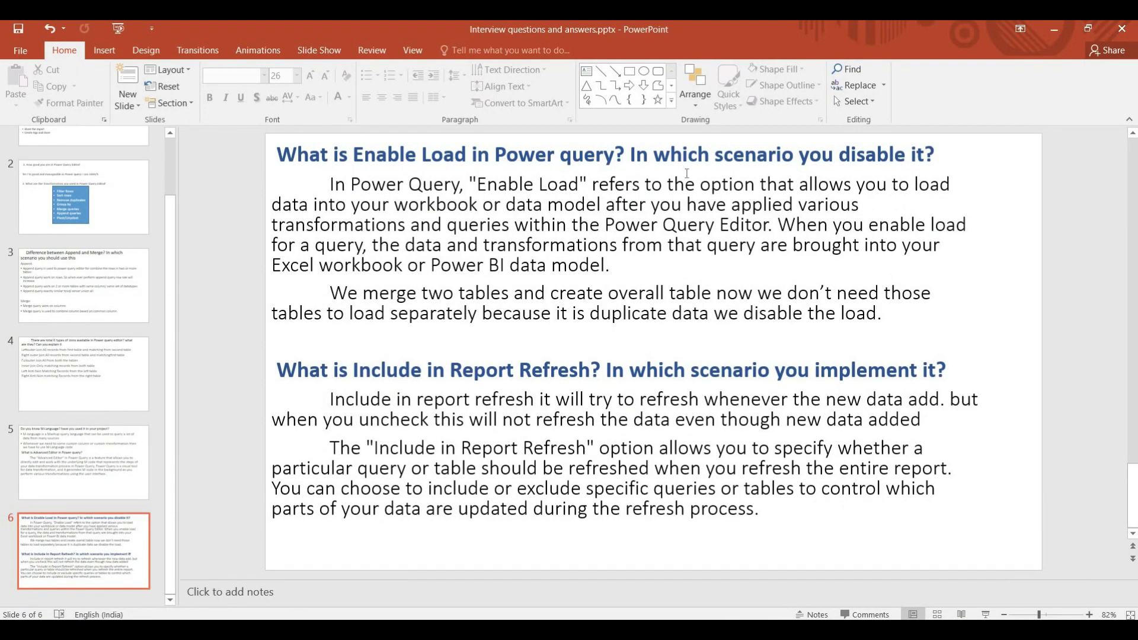
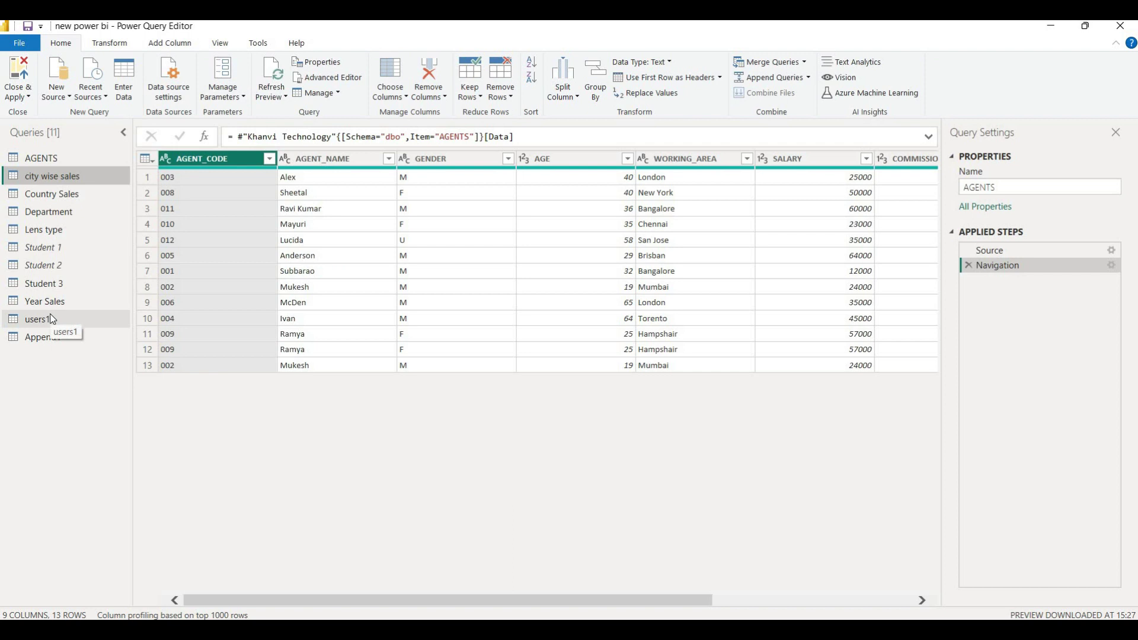
left_click(60, 160)
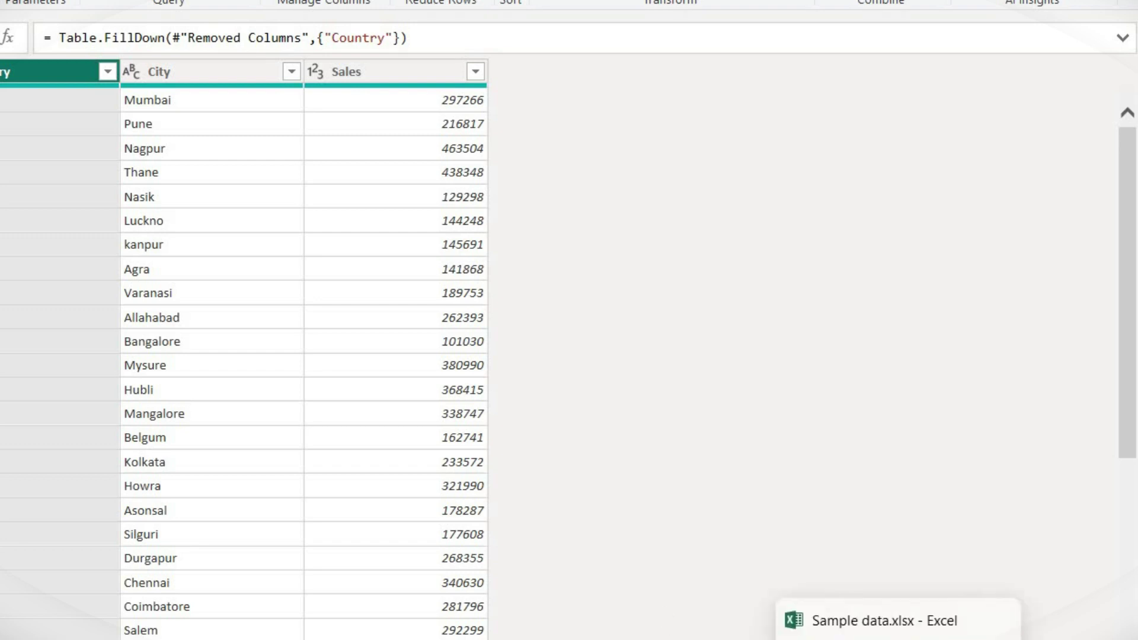
Step: Switch to Sample data.xlsx in Excel and add a row with a sales value of 5000 below the last country sales row
left_click(883, 621)
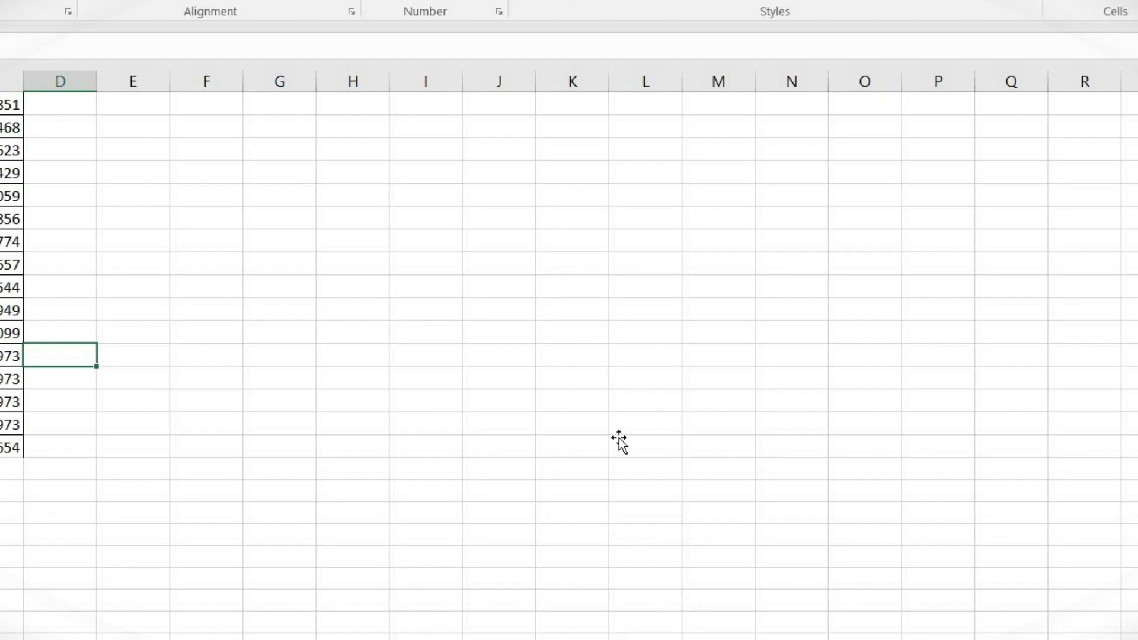
left_click(620, 442)
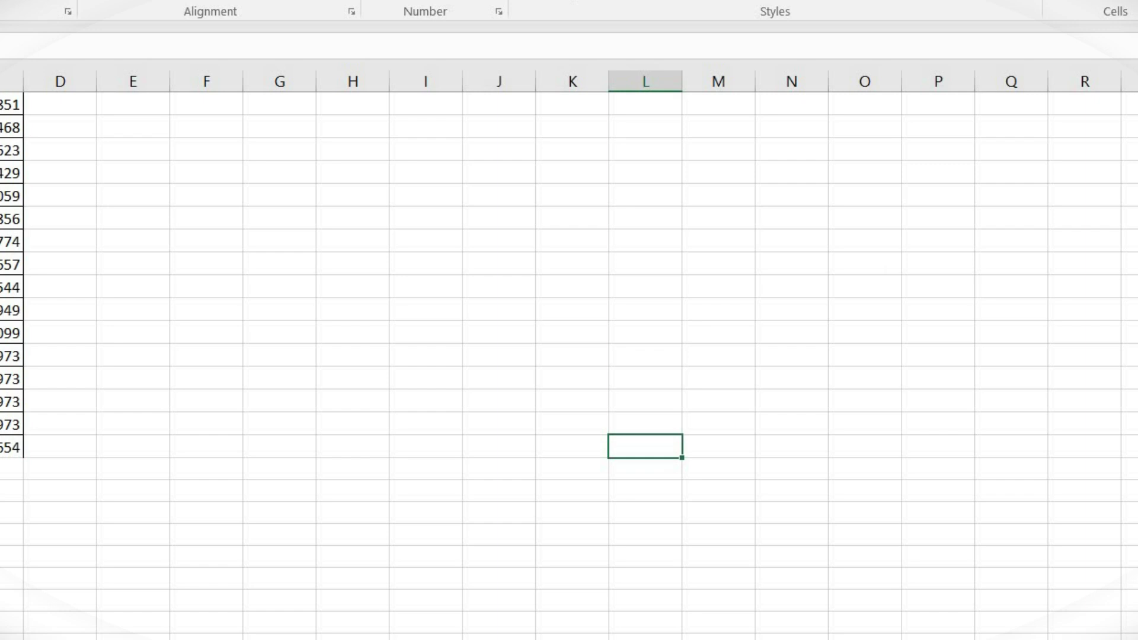
left_click(5, 402)
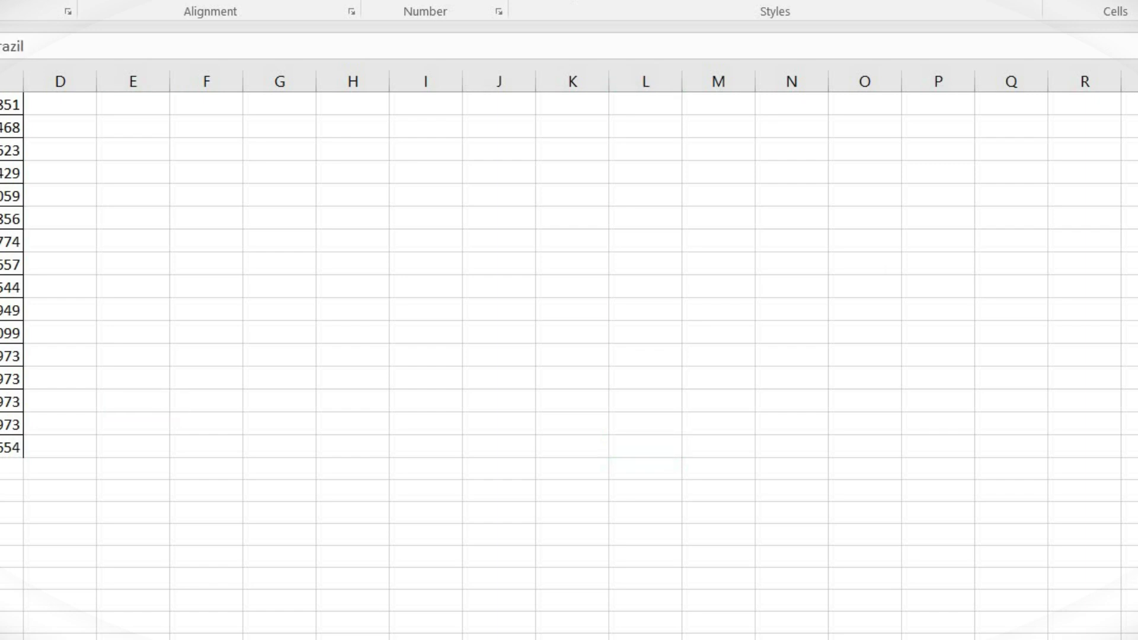
key("Delete")
key("ctrl+z")
key("Down")
key("Delete")
key("ctrl+v")
left_click(12, 470)
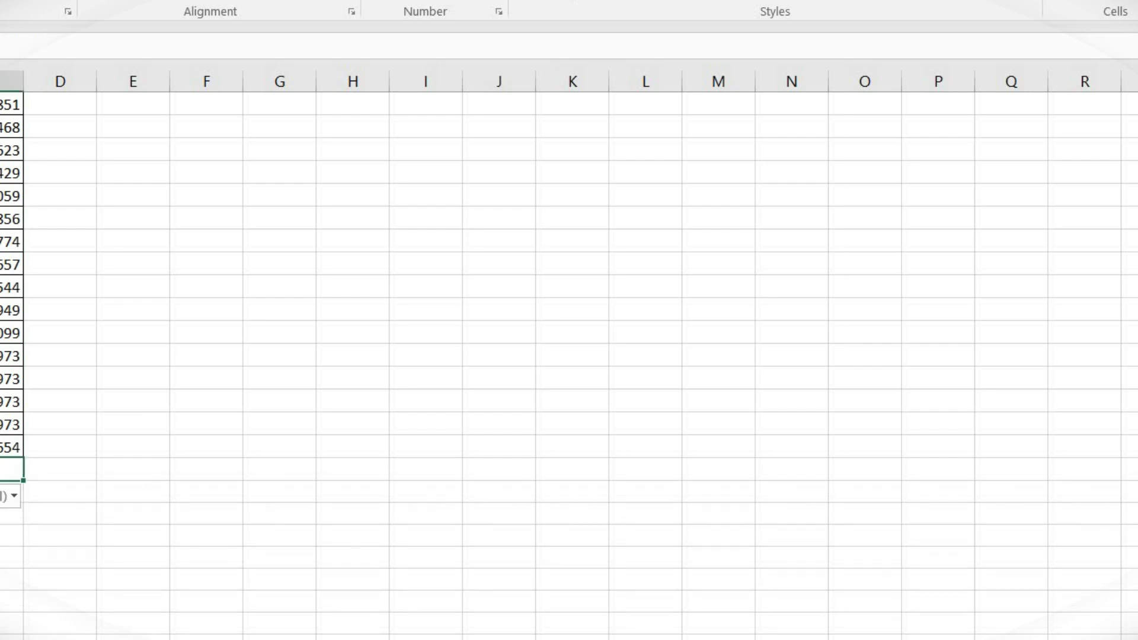
type("5000")
left_click(234, 440)
left_click(234, 440)
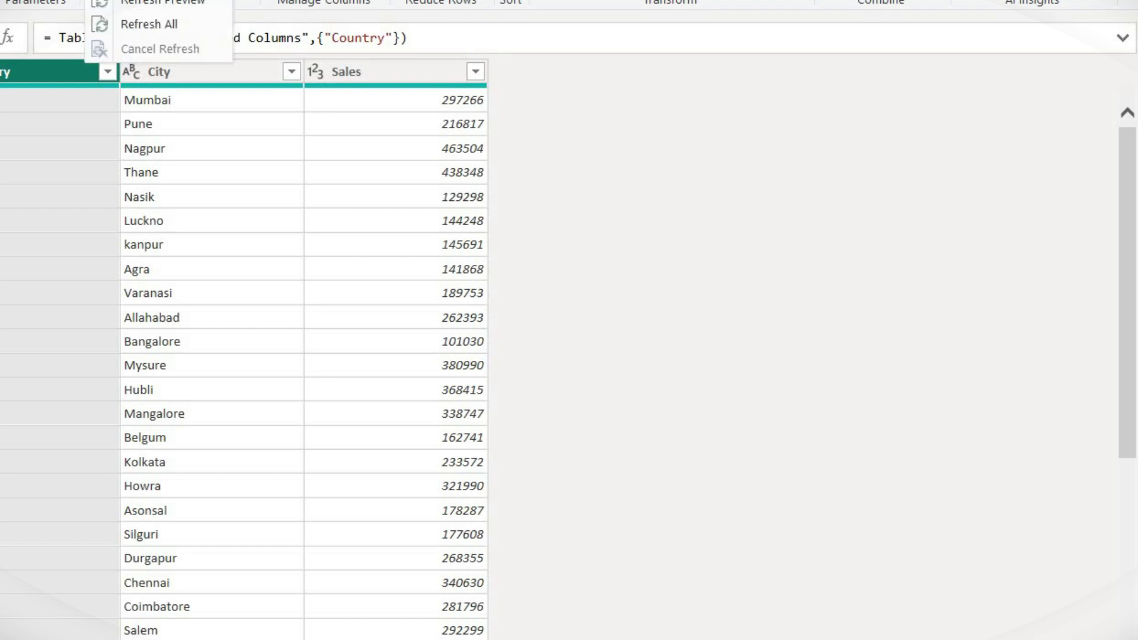
Step: Refresh all query previews in the Power Query Editor and scroll through the country sales query to check for the added row
left_click(148, 1)
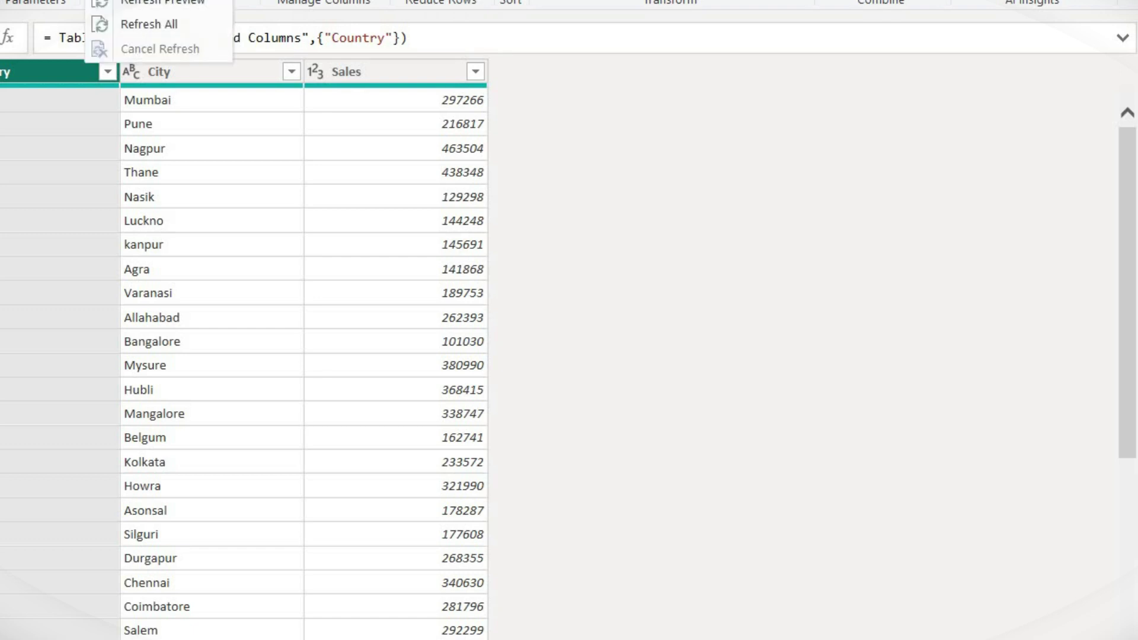
left_click(141, 21)
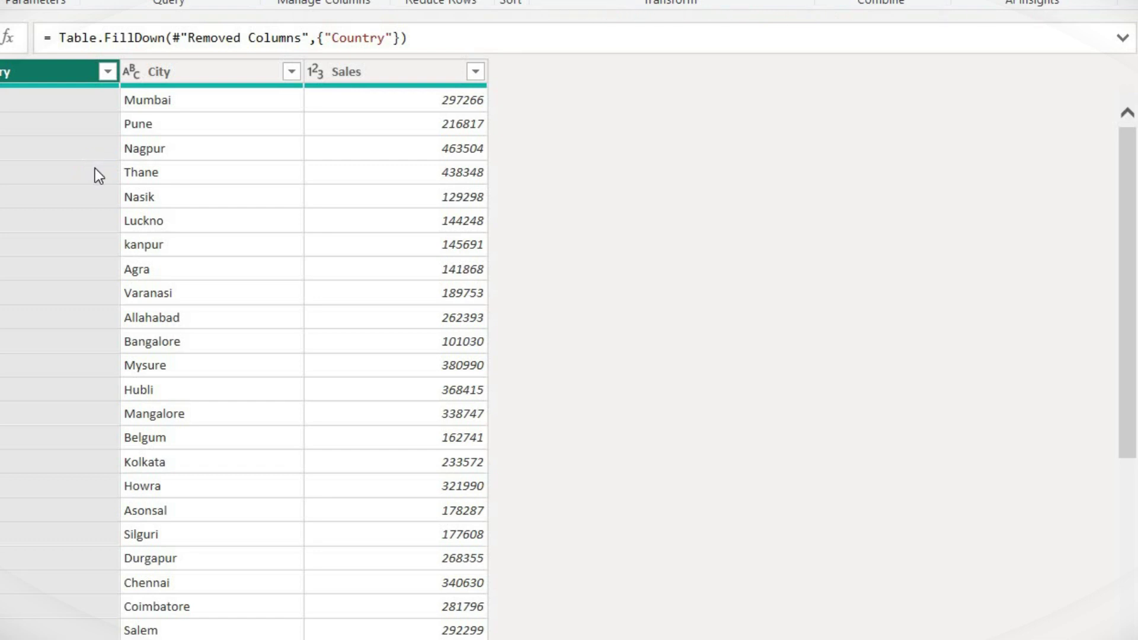
scroll(158, 300, "down", 20)
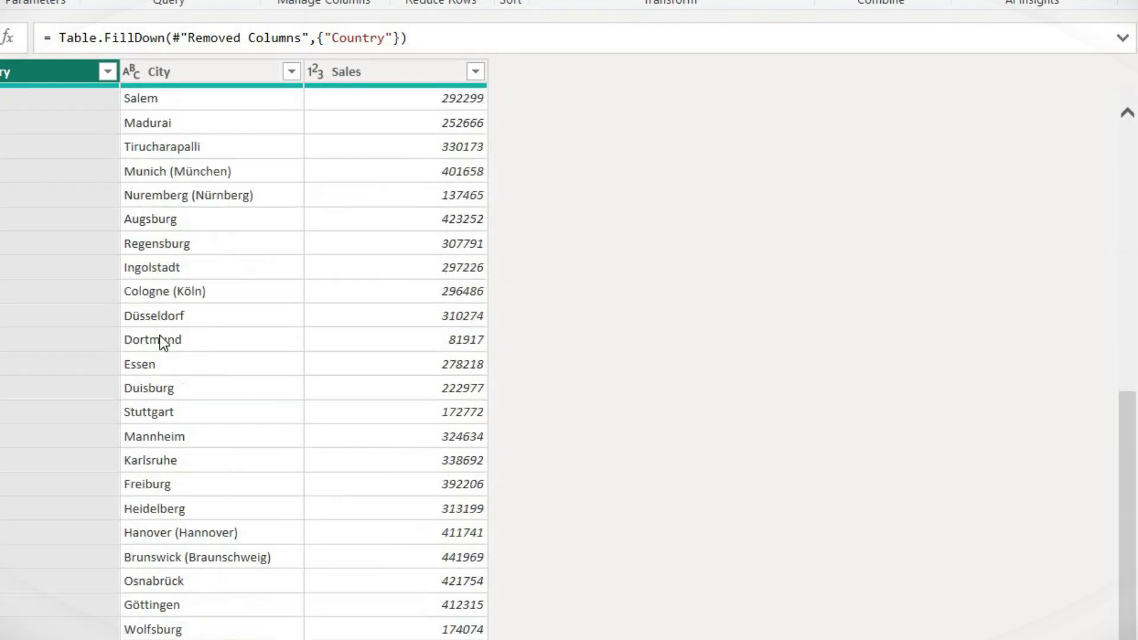
scroll(158, 560, "down", 9)
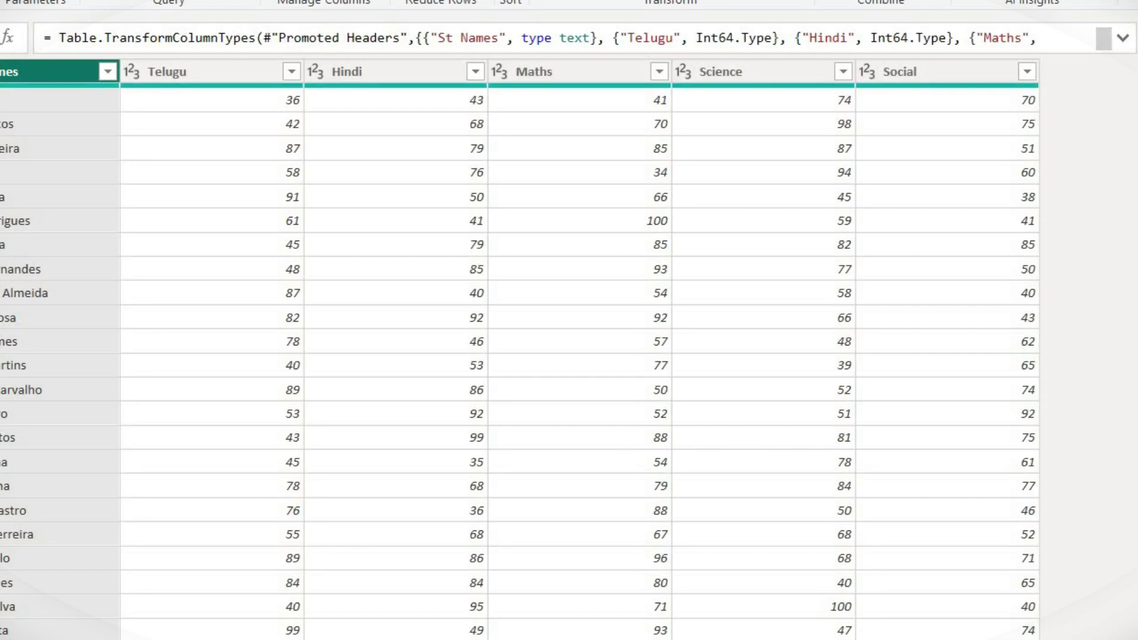
Step: Inspect the options of the student marks query, and browse the Country Sales rows in the report's table view
right_click(1, 126)
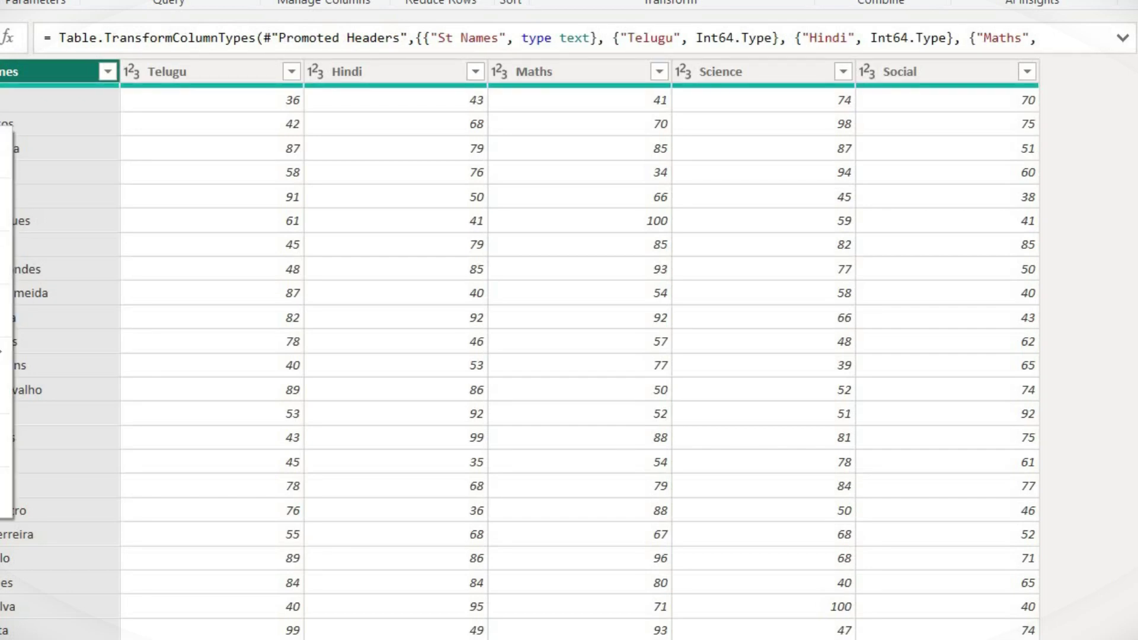
left_click(1, 350)
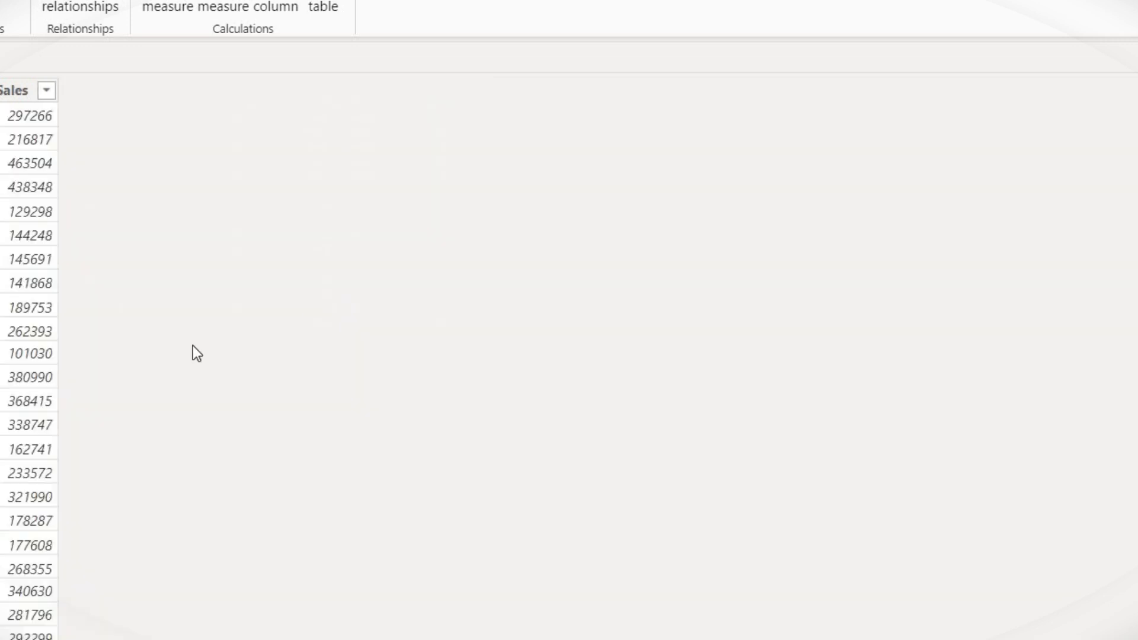
scroll(10, 468, "down", 15)
scroll(10, 483, "down", 15)
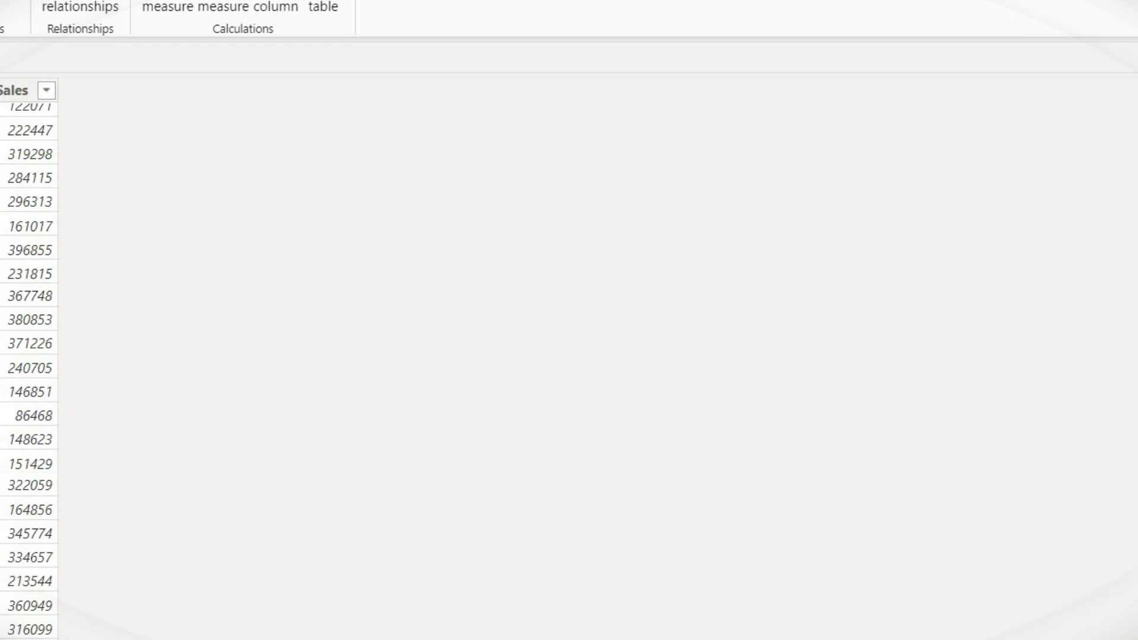